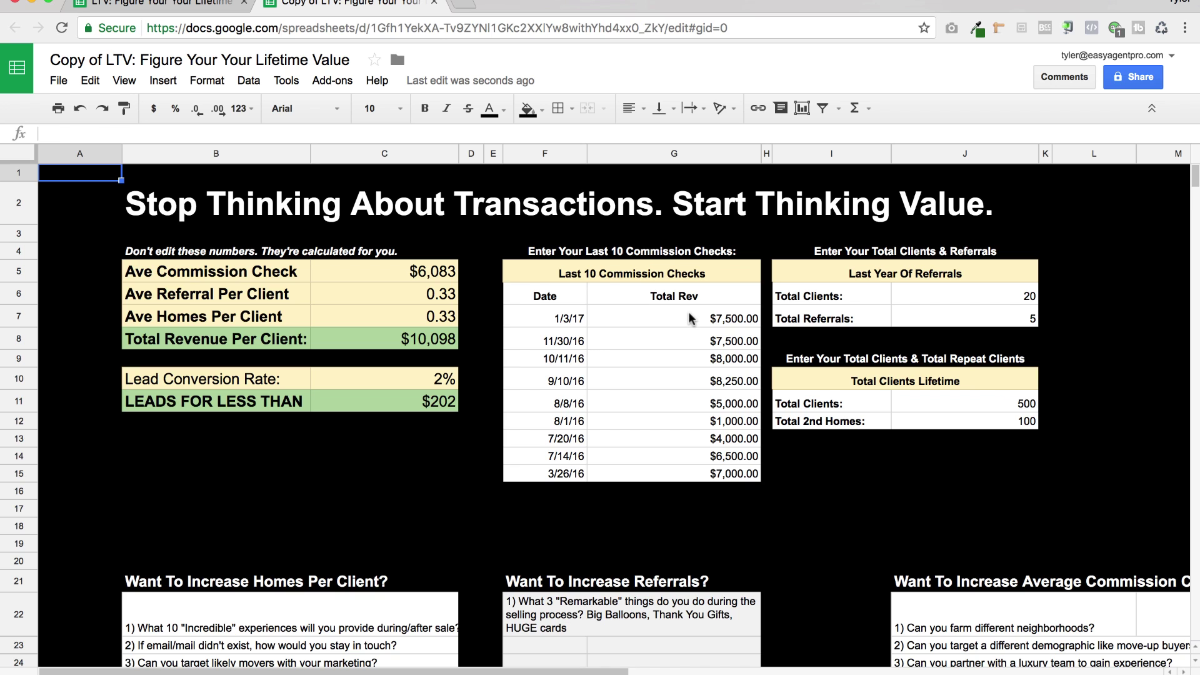
click(688, 319)
shift+click(687, 475)
click(686, 475)
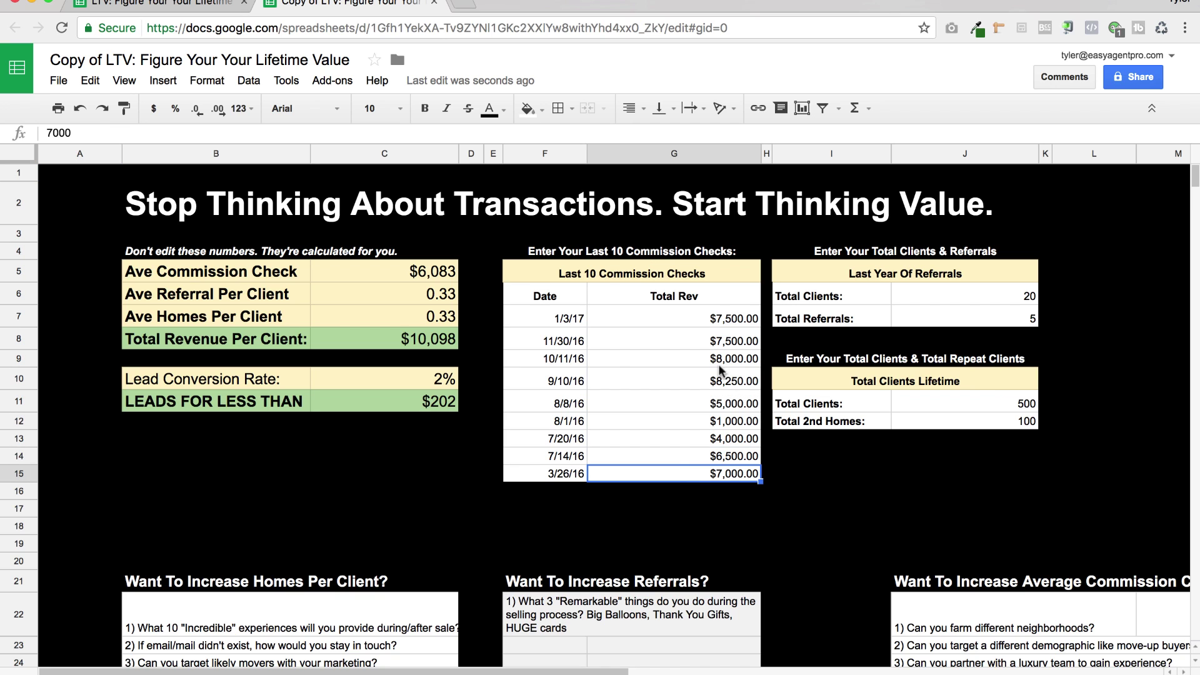
click(732, 320)
click(719, 410)
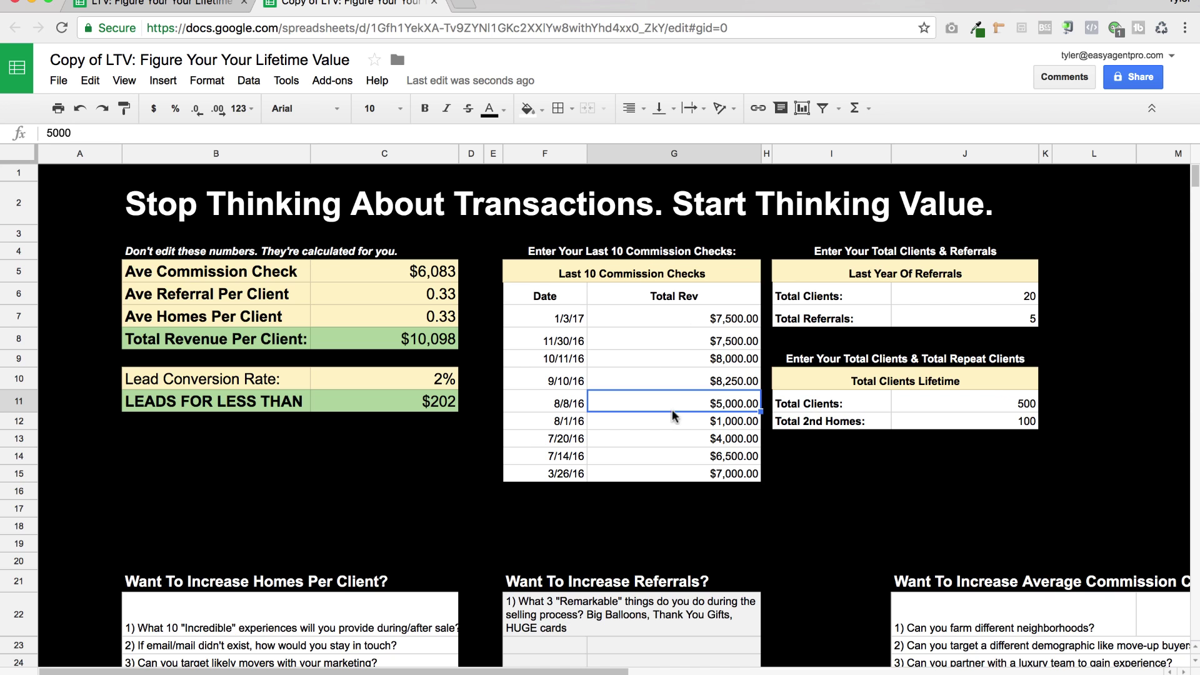
drag(639, 317, 617, 442)
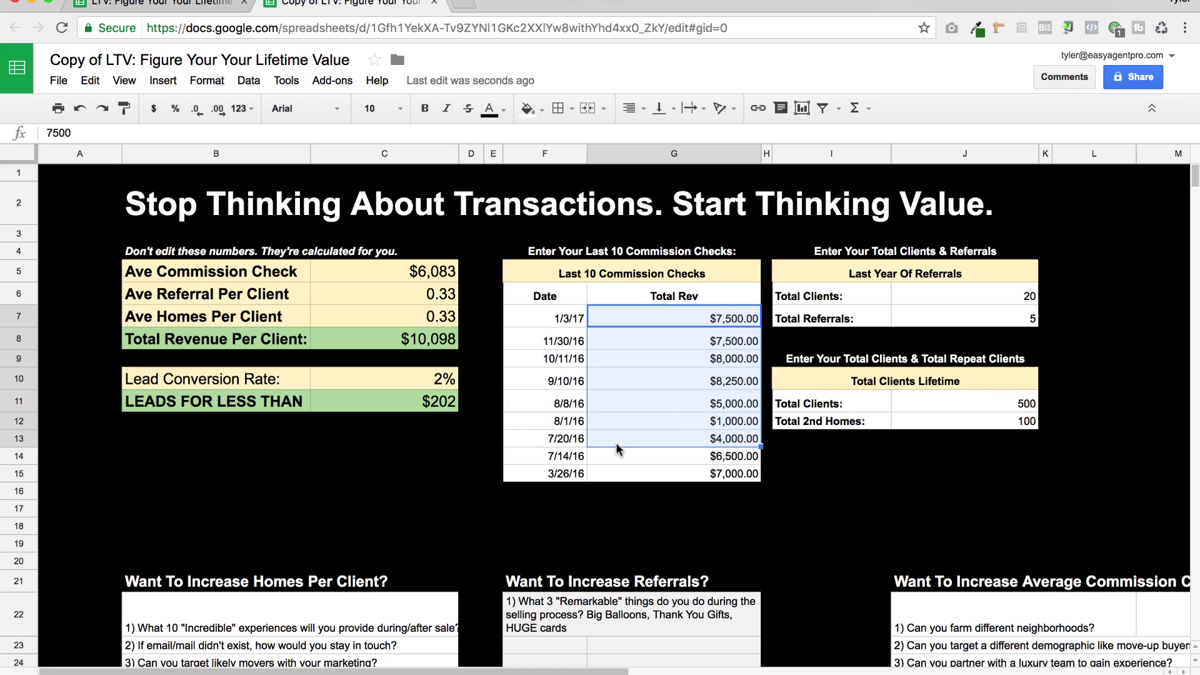
click(664, 381)
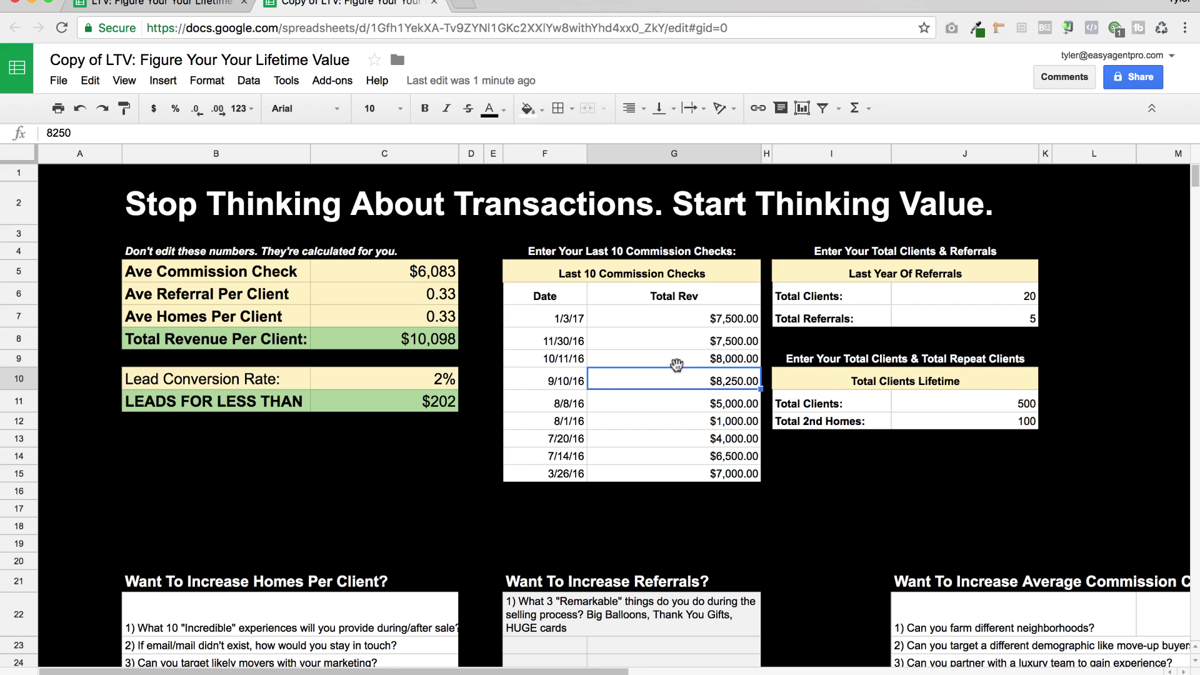
drag(257, 270, 373, 274)
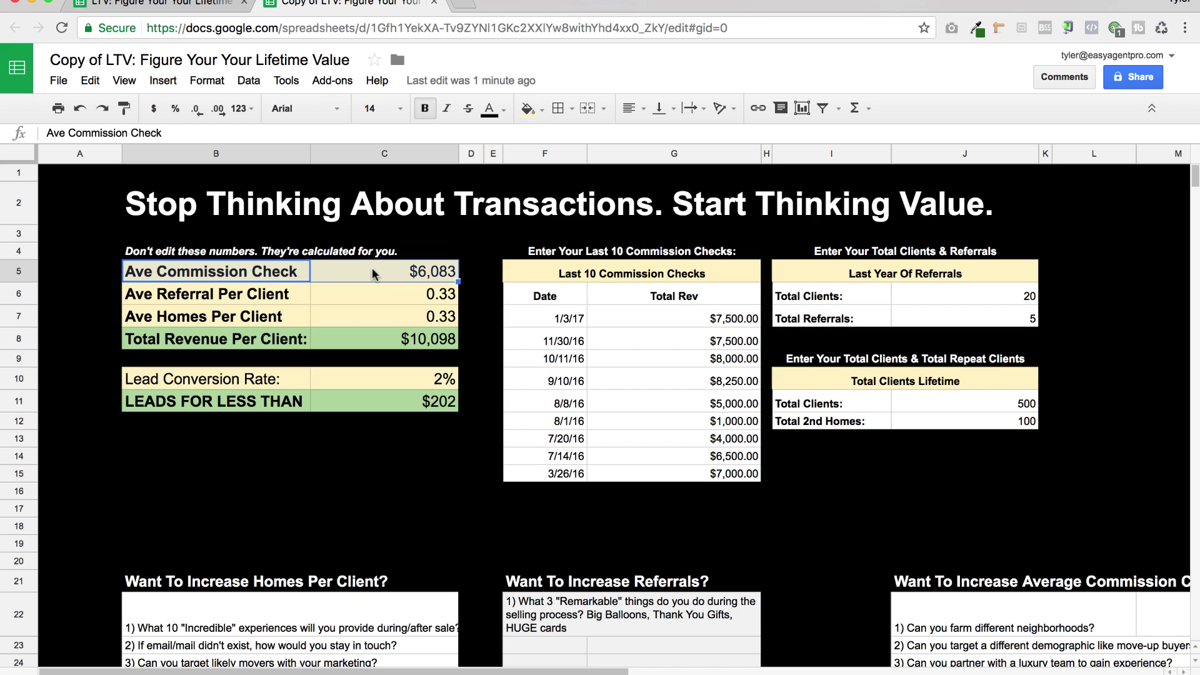
drag(541, 418, 660, 425)
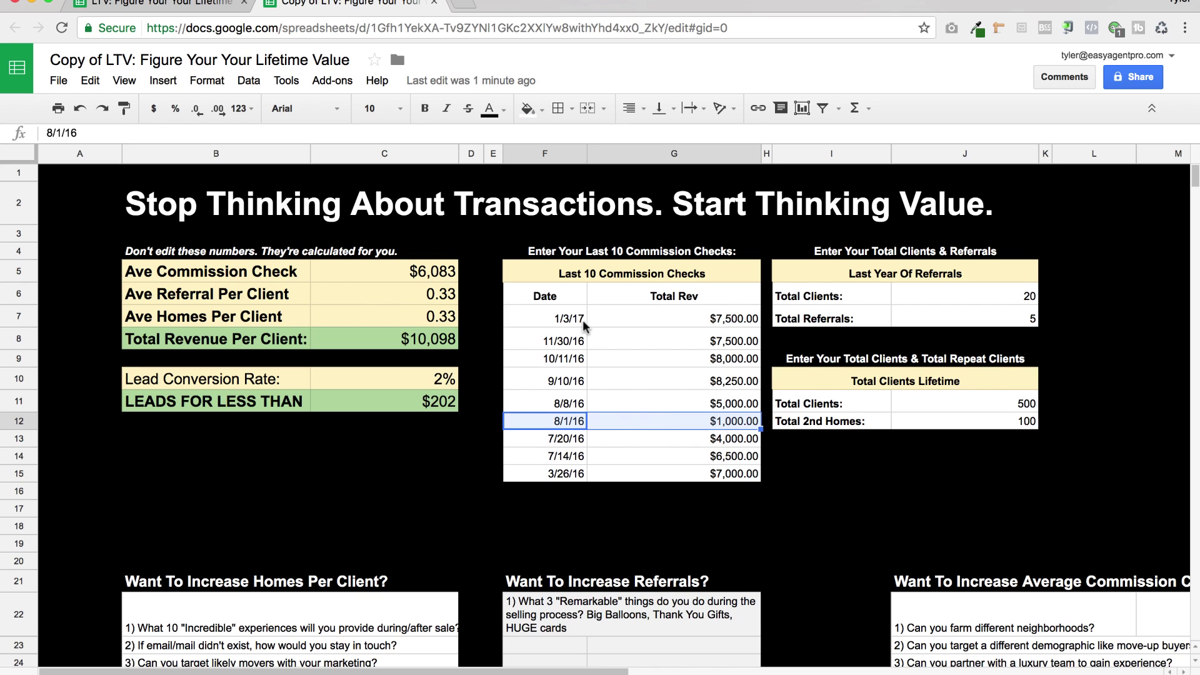
click(549, 339)
click(669, 360)
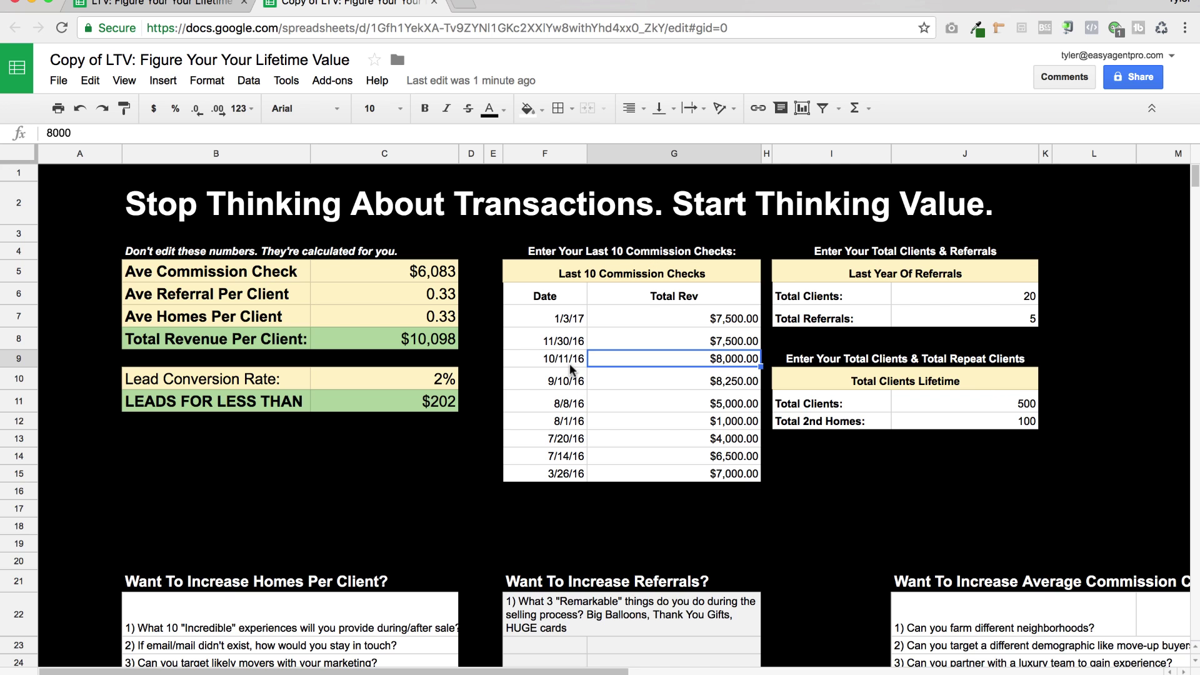
click(430, 275)
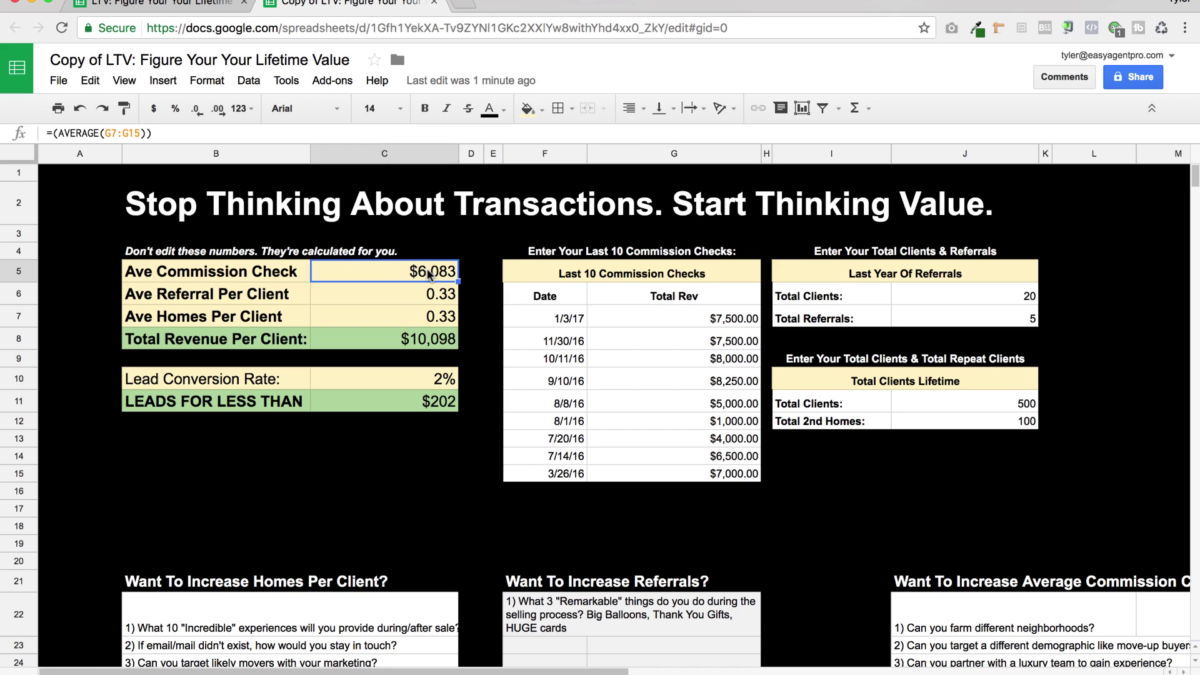
key(super+space)
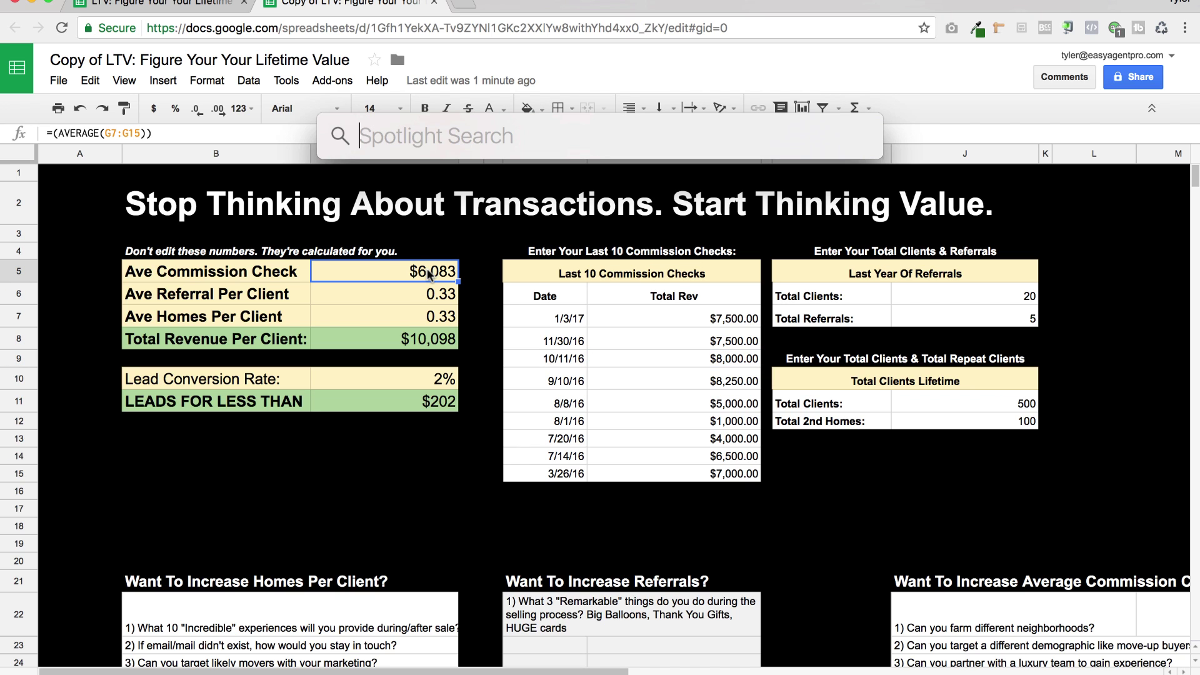
text(6083/30)
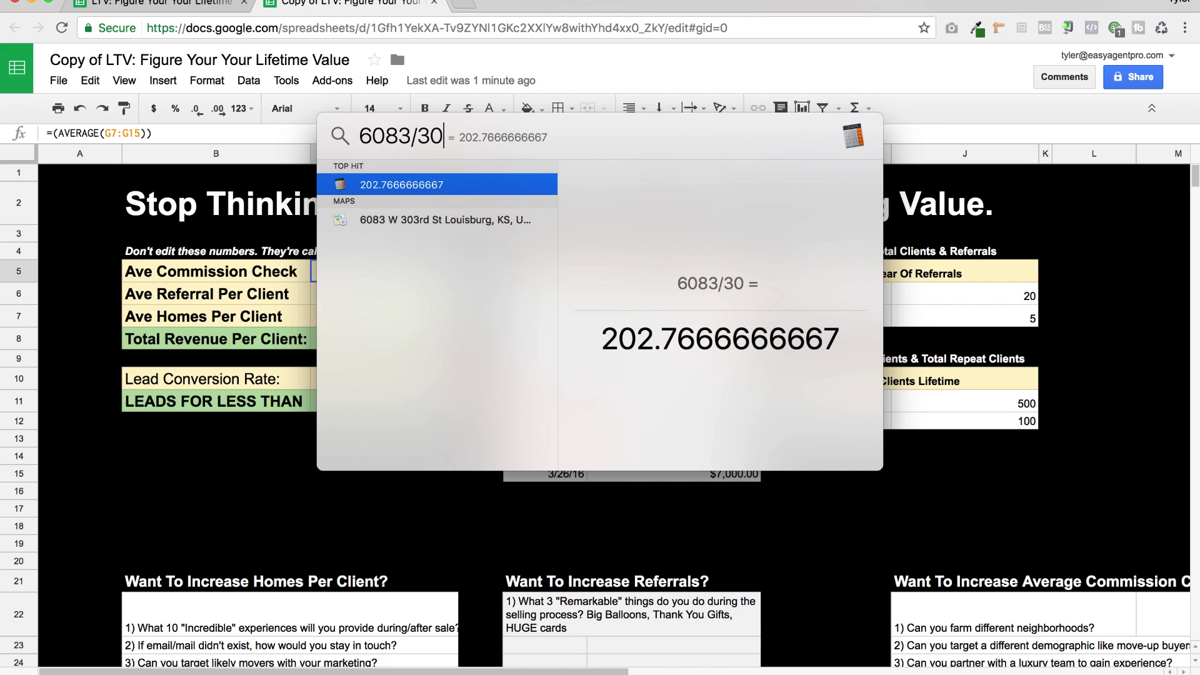
key(Escape)
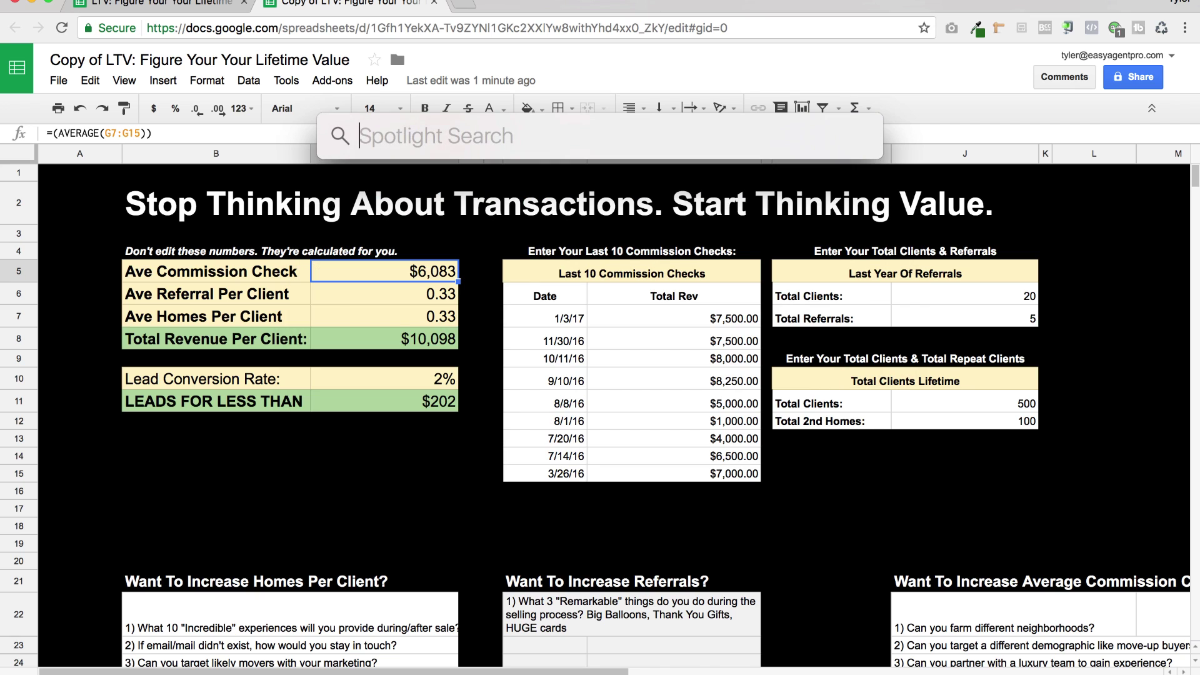
key(Escape)
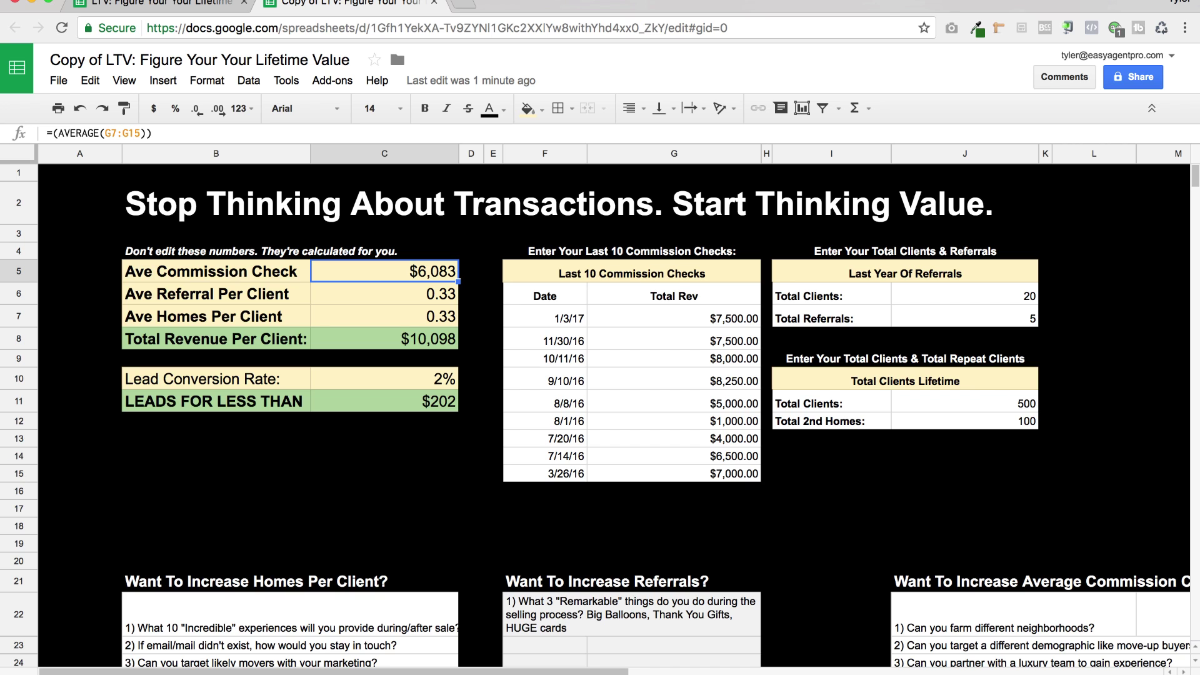
key(super+space)
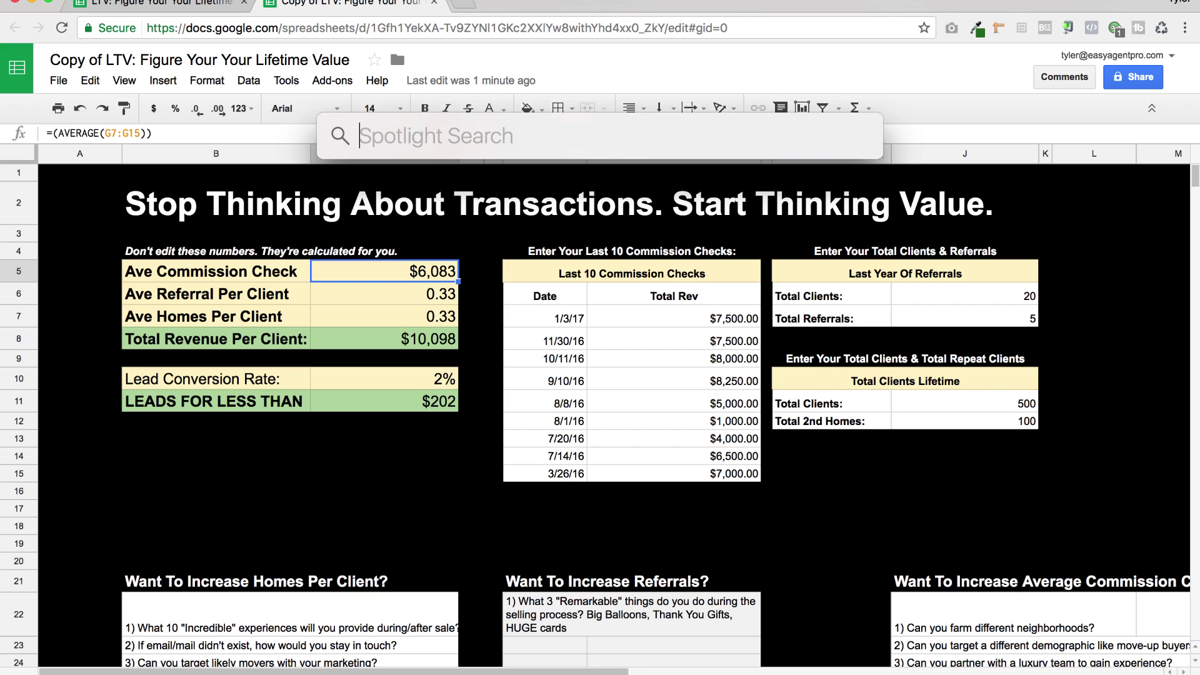
text(200000*.03)
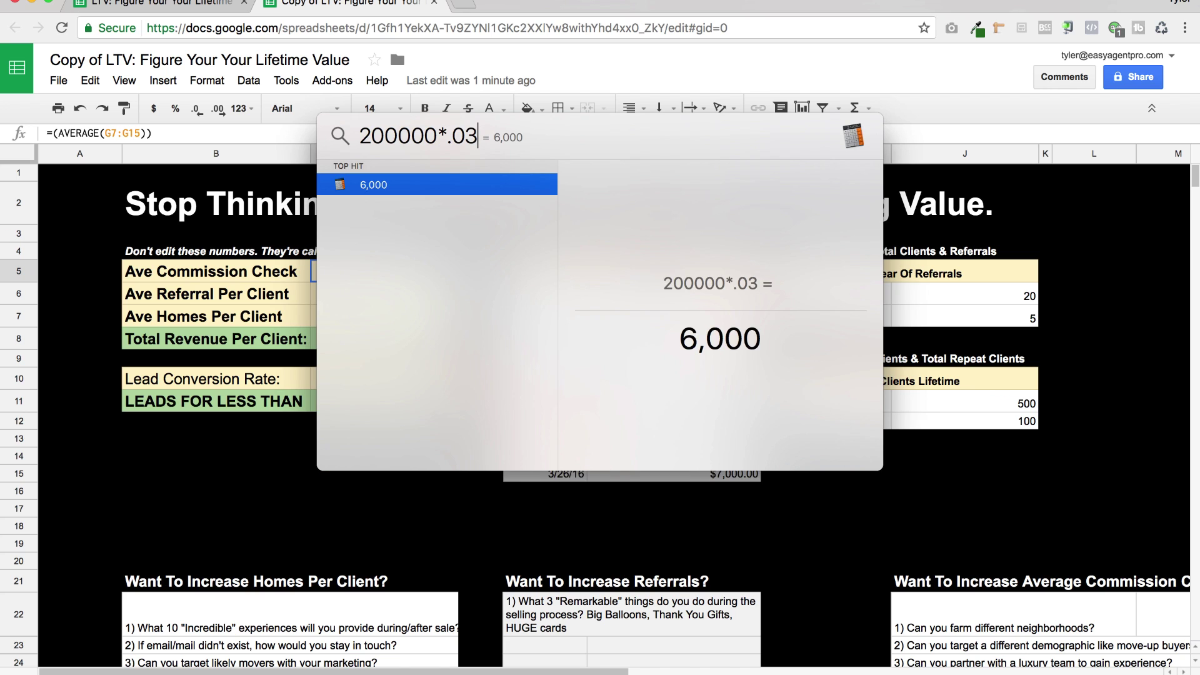
key(Escape)
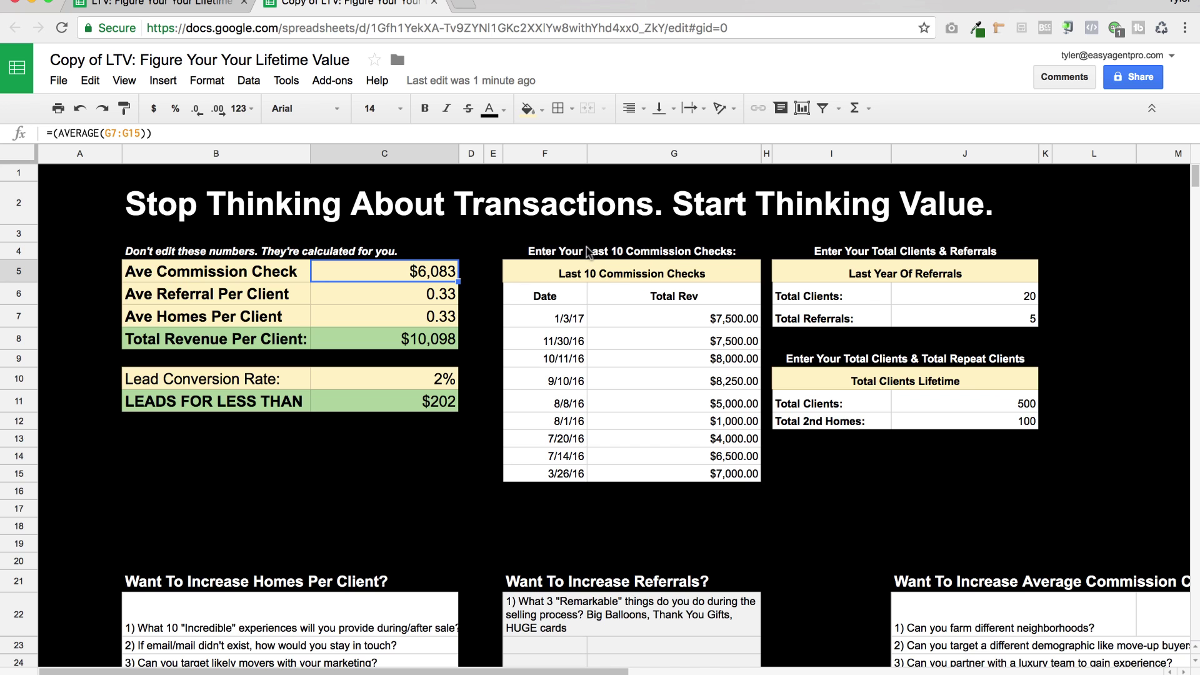
click(267, 278)
click(375, 294)
click(378, 273)
drag(562, 318, 665, 460)
click(665, 460)
click(378, 273)
drag(244, 282, 389, 280)
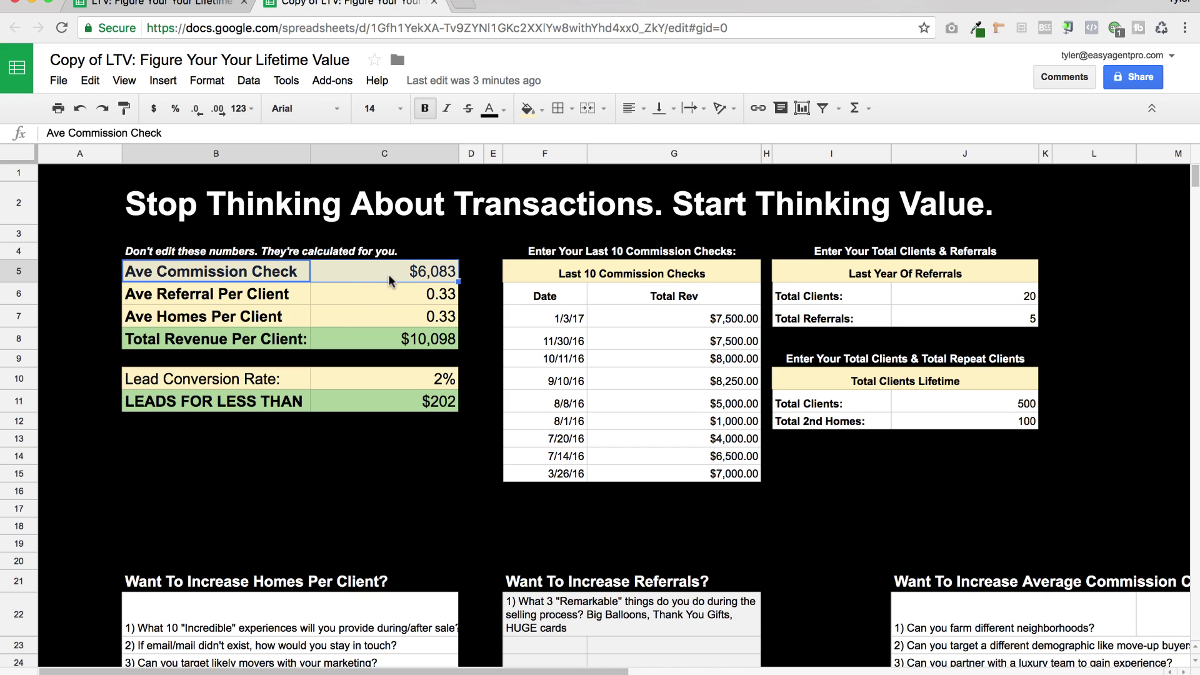
drag(292, 302, 353, 316)
click(353, 316)
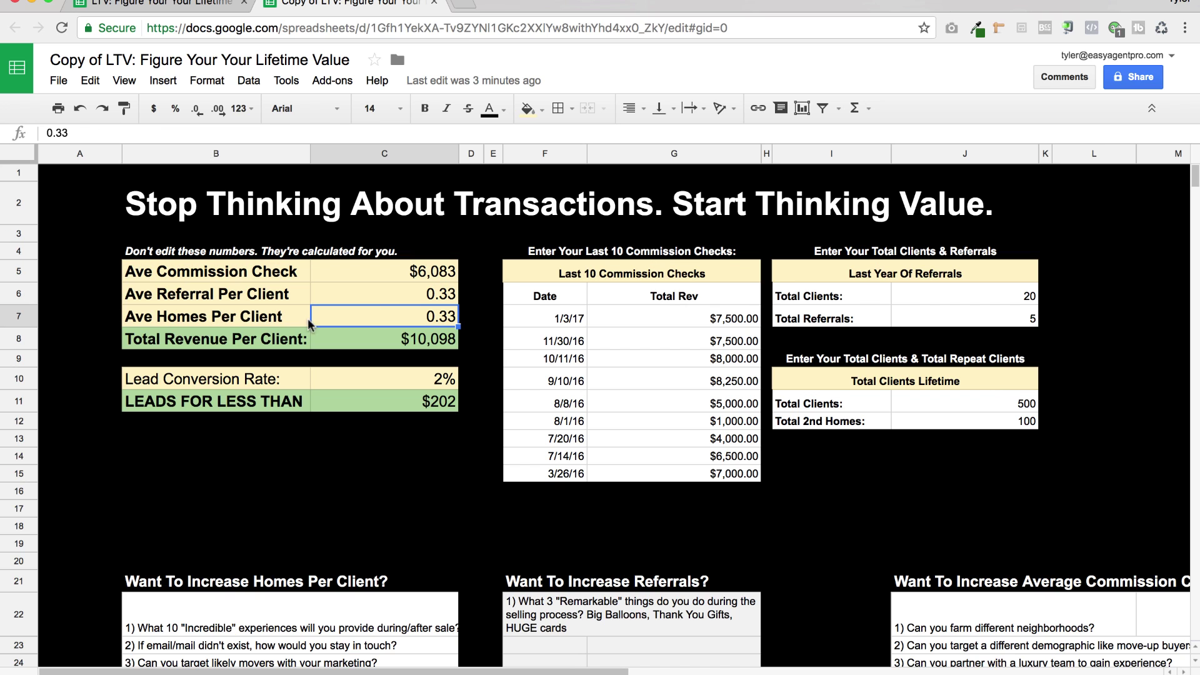
drag(239, 346, 369, 346)
click(376, 295)
drag(301, 297, 382, 300)
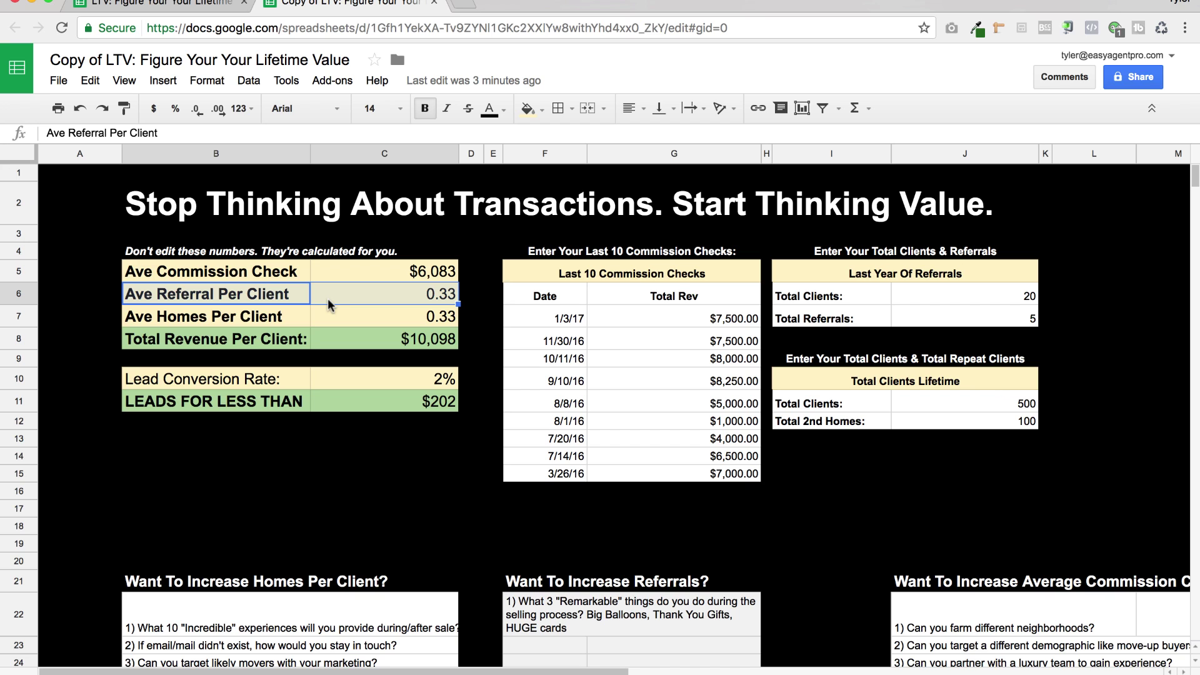
key(BackSpace)
key(Escape)
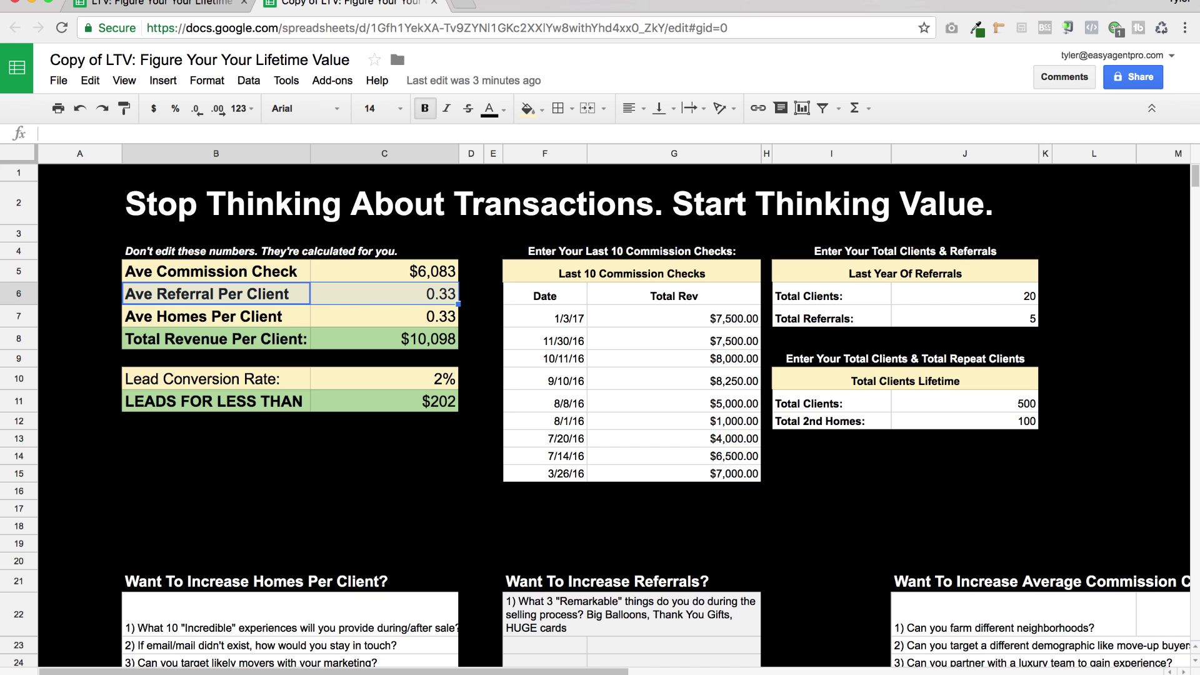
click(418, 300)
text(.2)
key(Return)
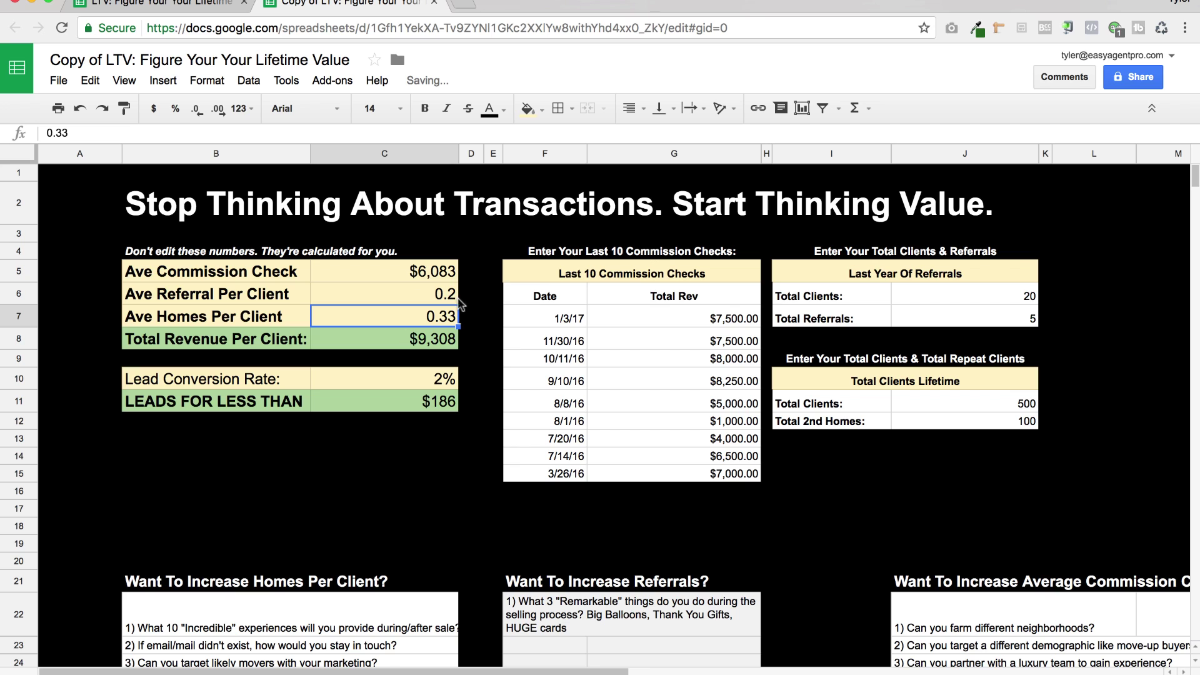
drag(300, 316, 337, 323)
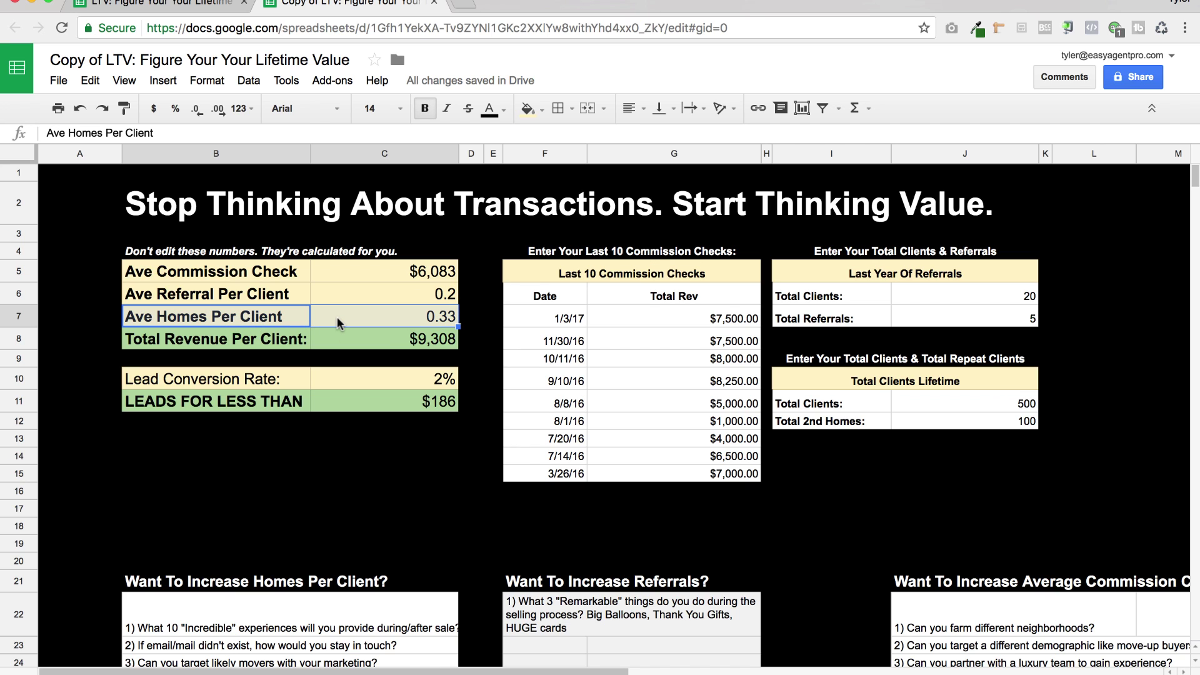
key(BackSpace)
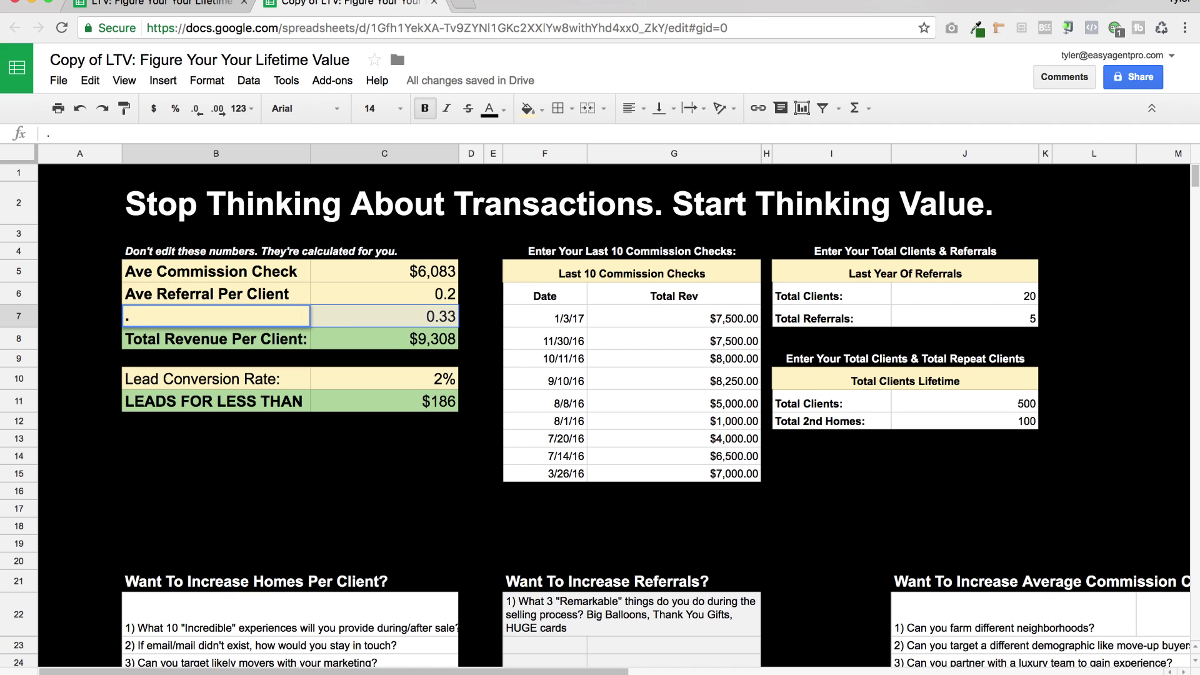
key(Escape)
click(401, 316)
text(.2)
key(Return)
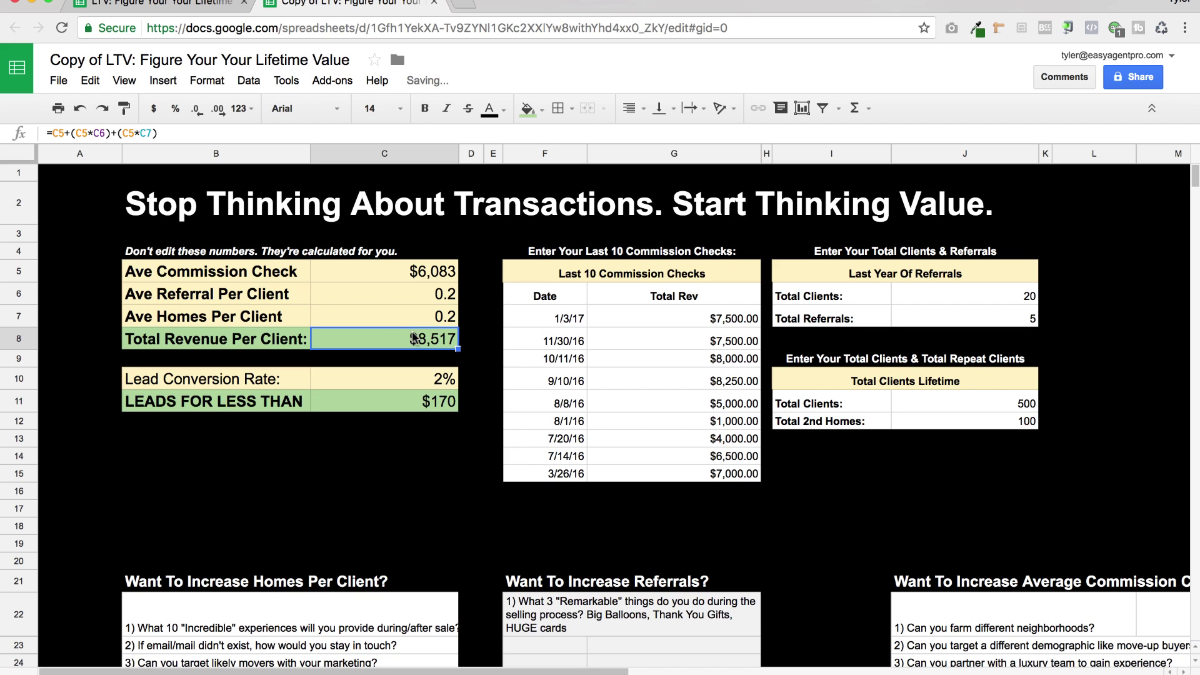
click(420, 301)
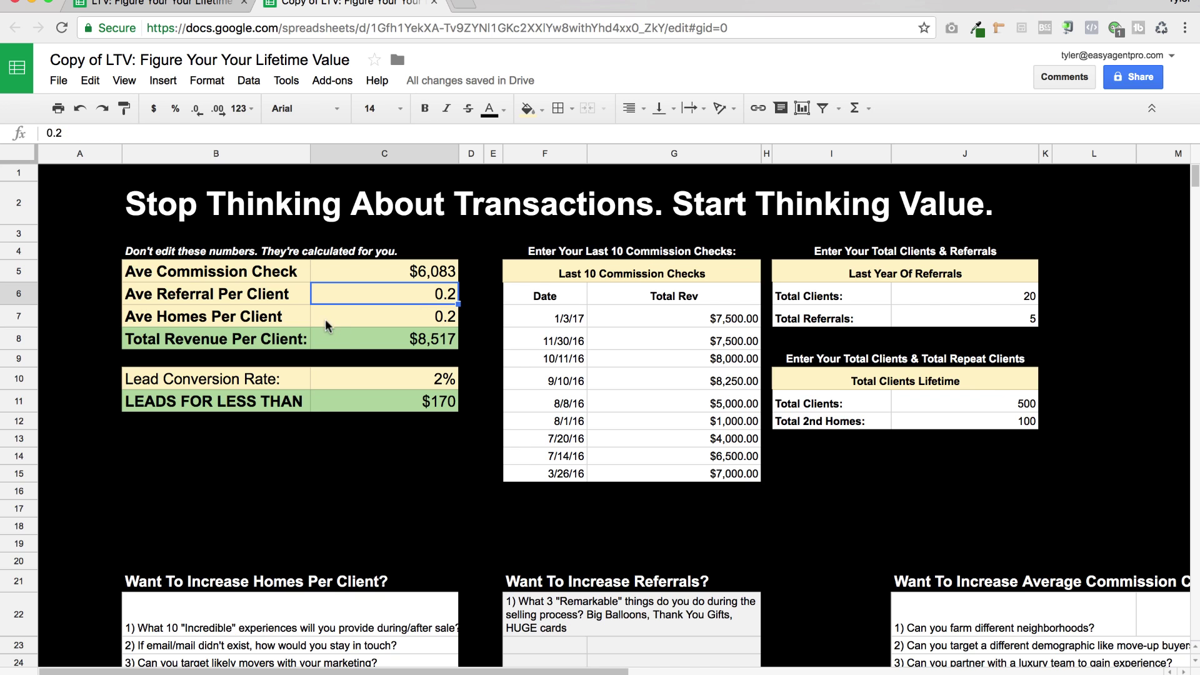
click(344, 337)
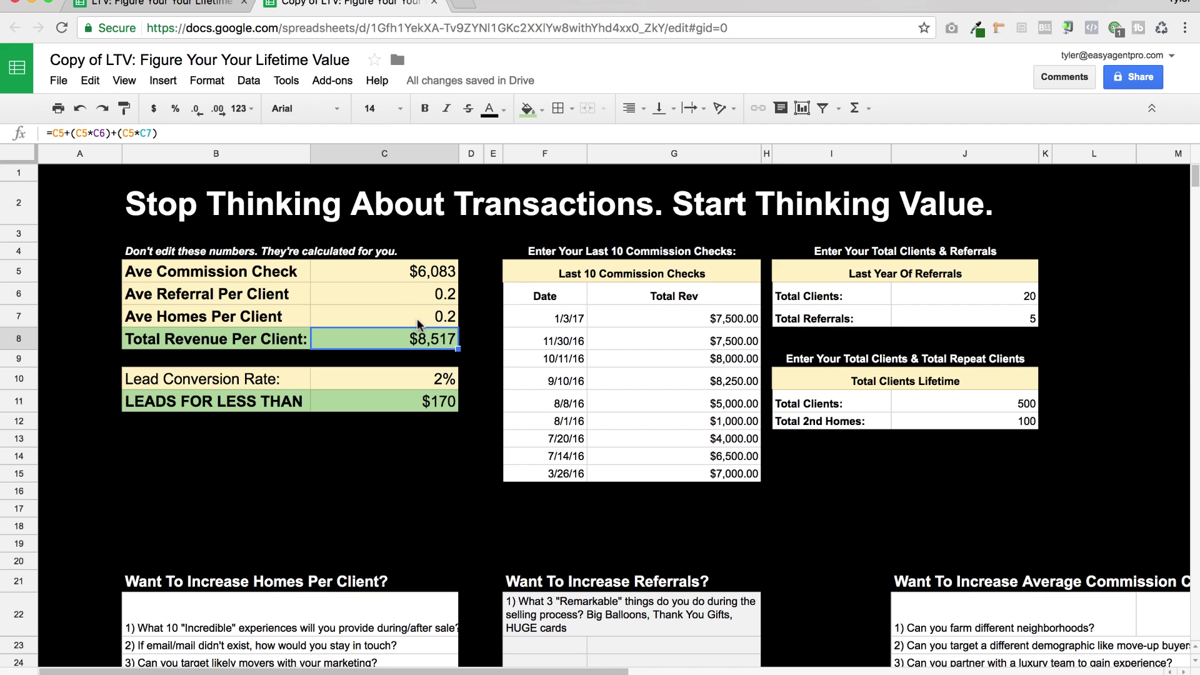
drag(545, 318, 636, 480)
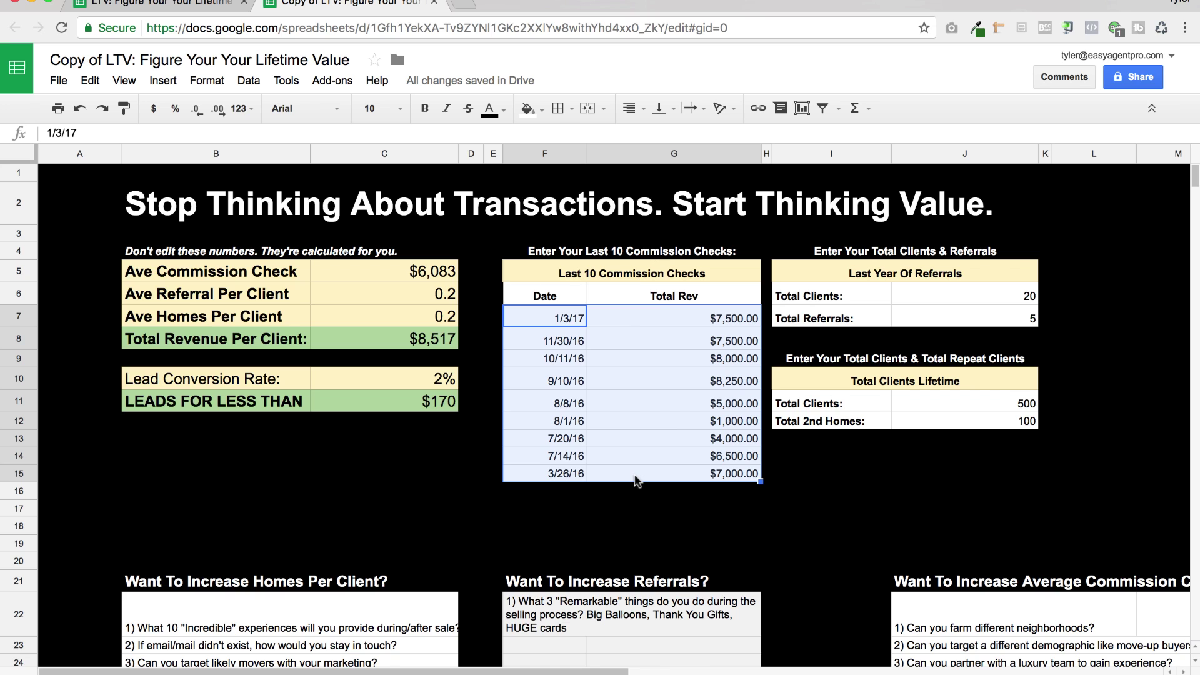
click(413, 269)
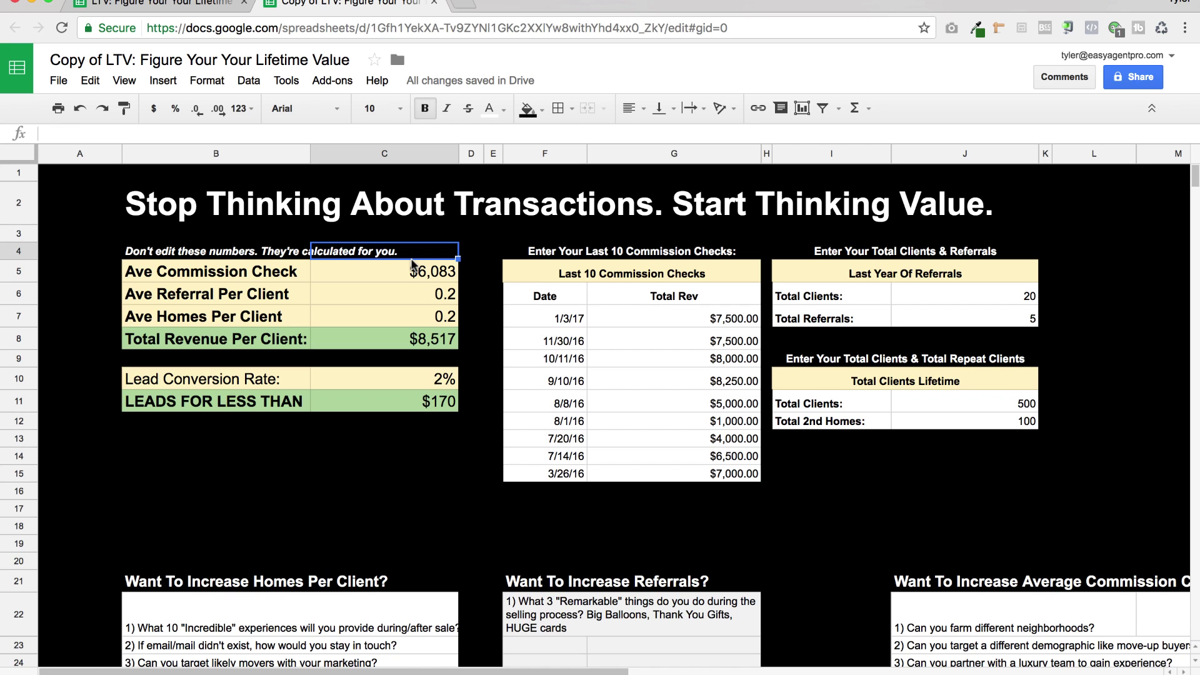
click(404, 294)
click(298, 295)
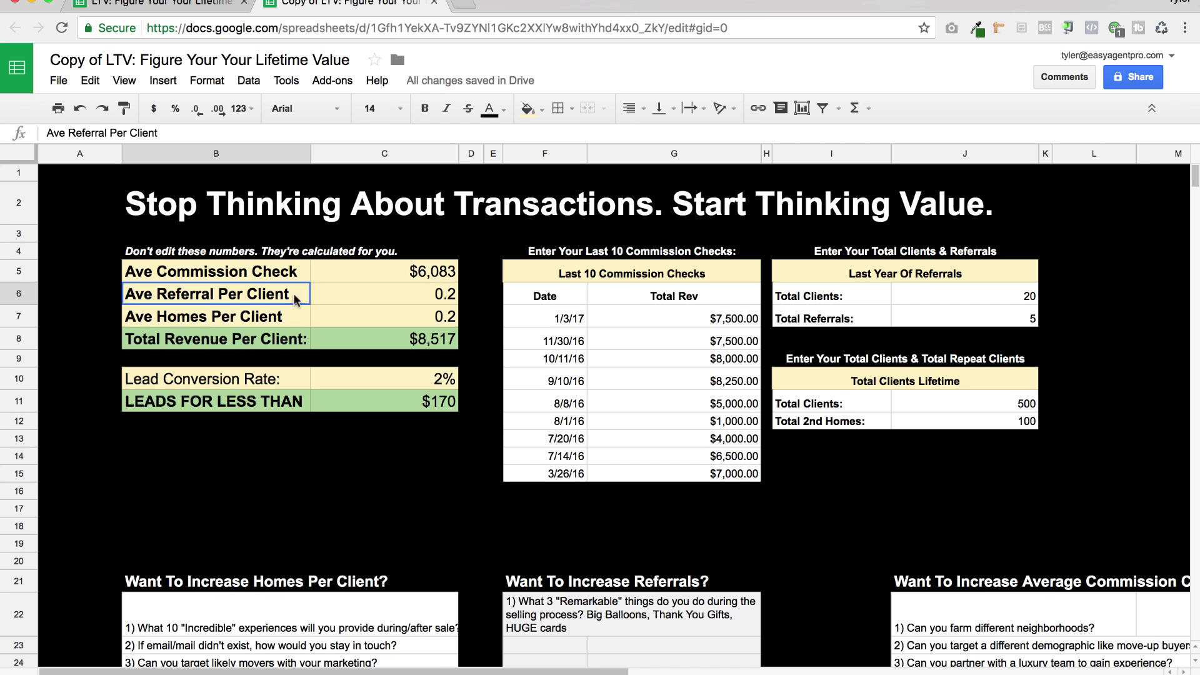
shift+click(420, 306)
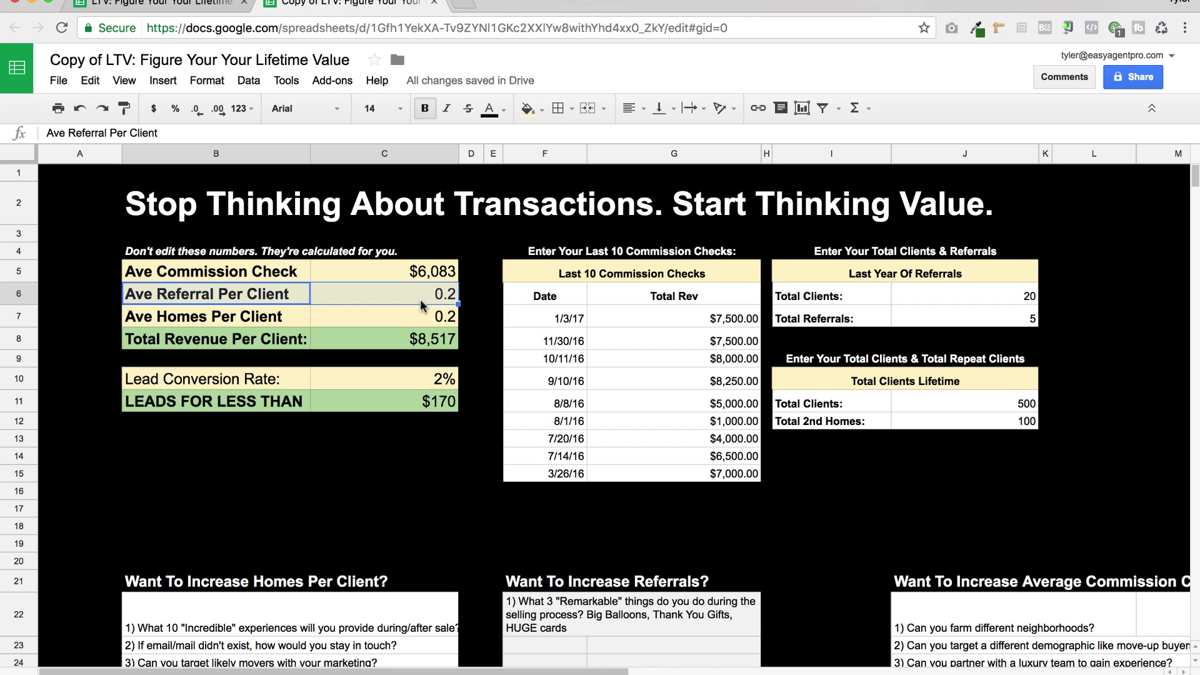
click(422, 318)
click(273, 319)
shift+click(350, 325)
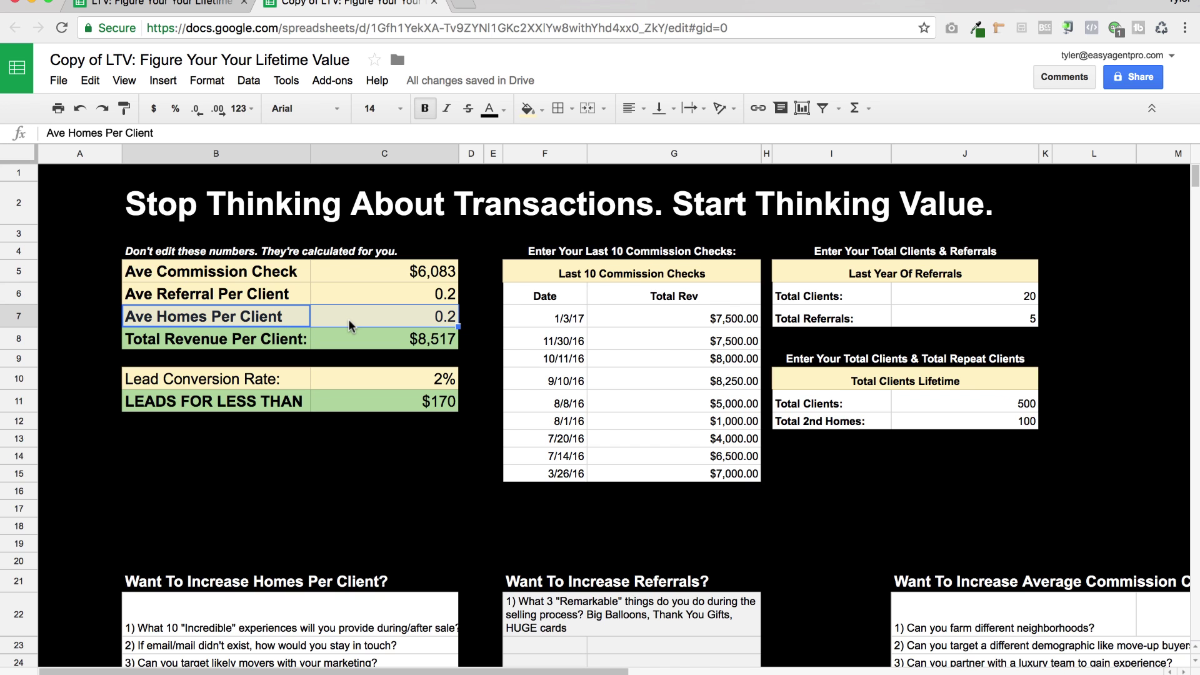
click(268, 344)
shift+click(355, 345)
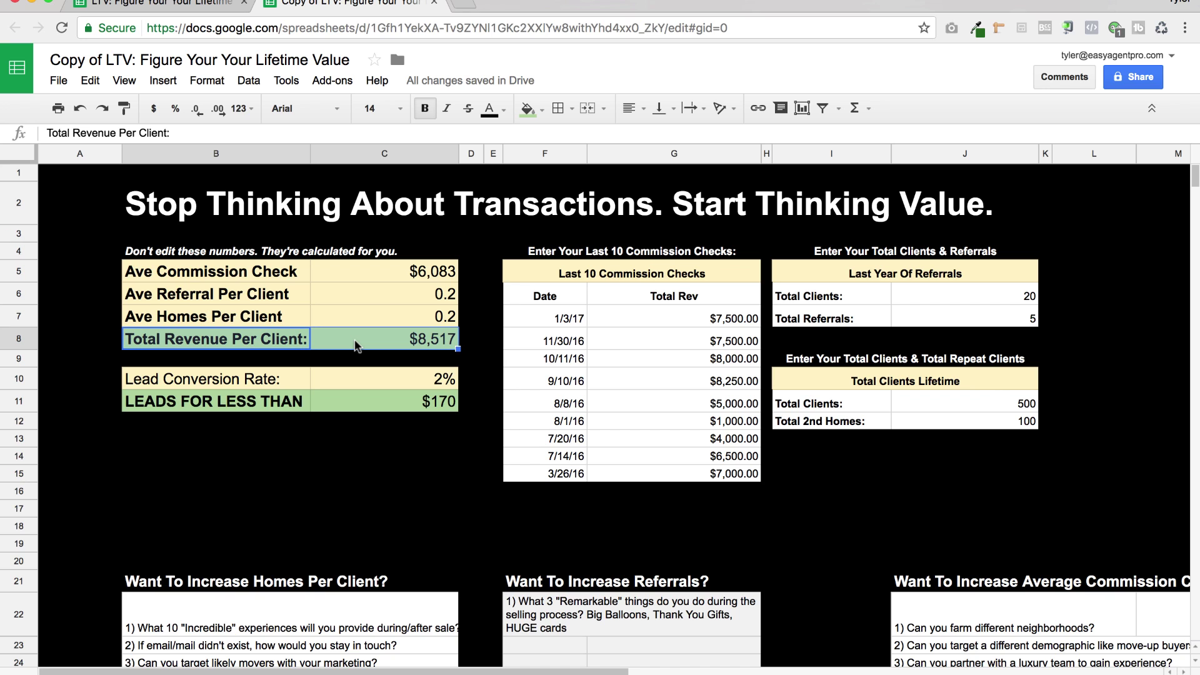
click(588, 108)
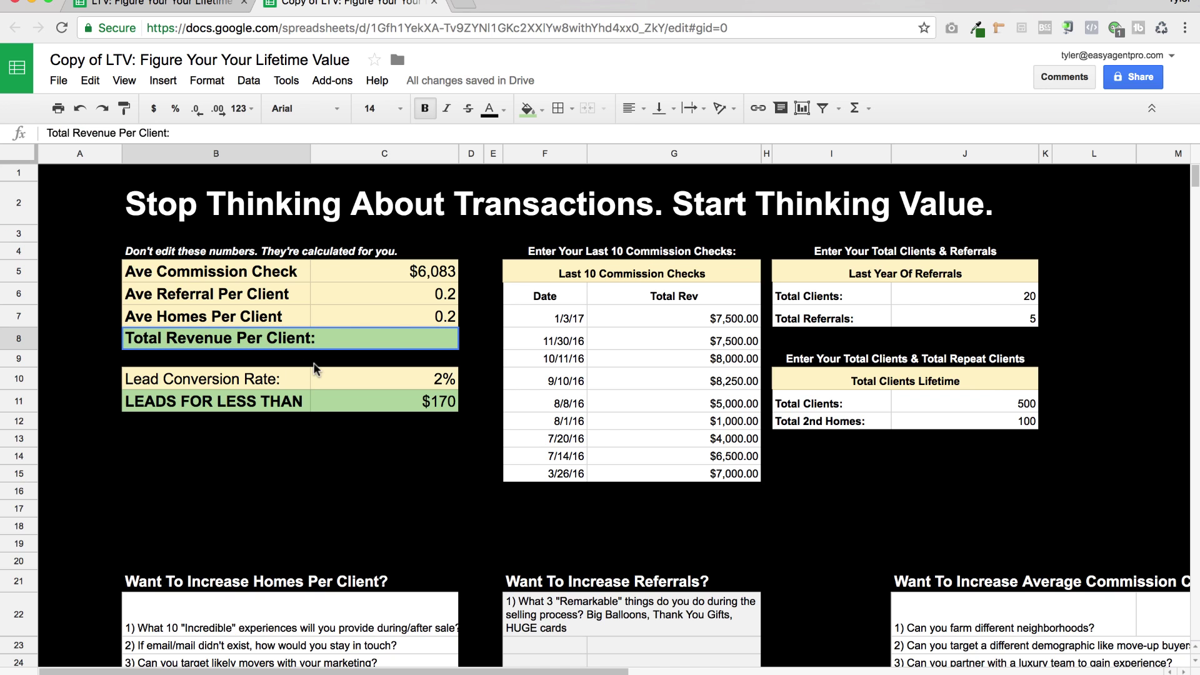
key(ctrl+z)
click(384, 348)
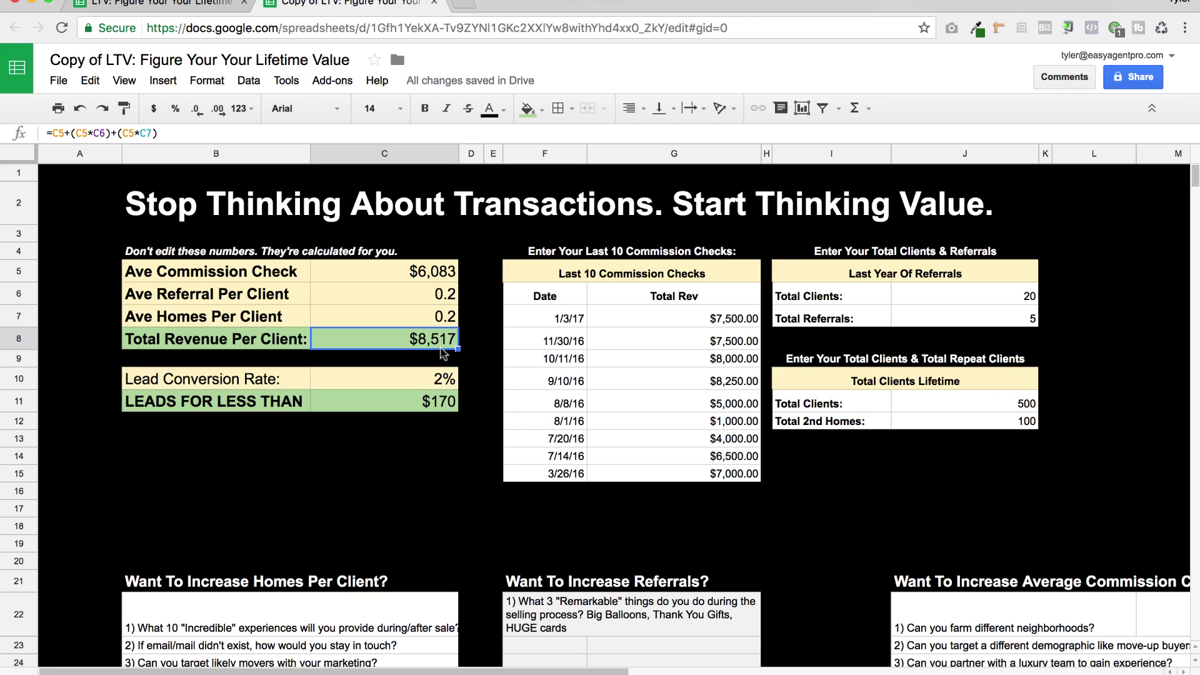
click(425, 272)
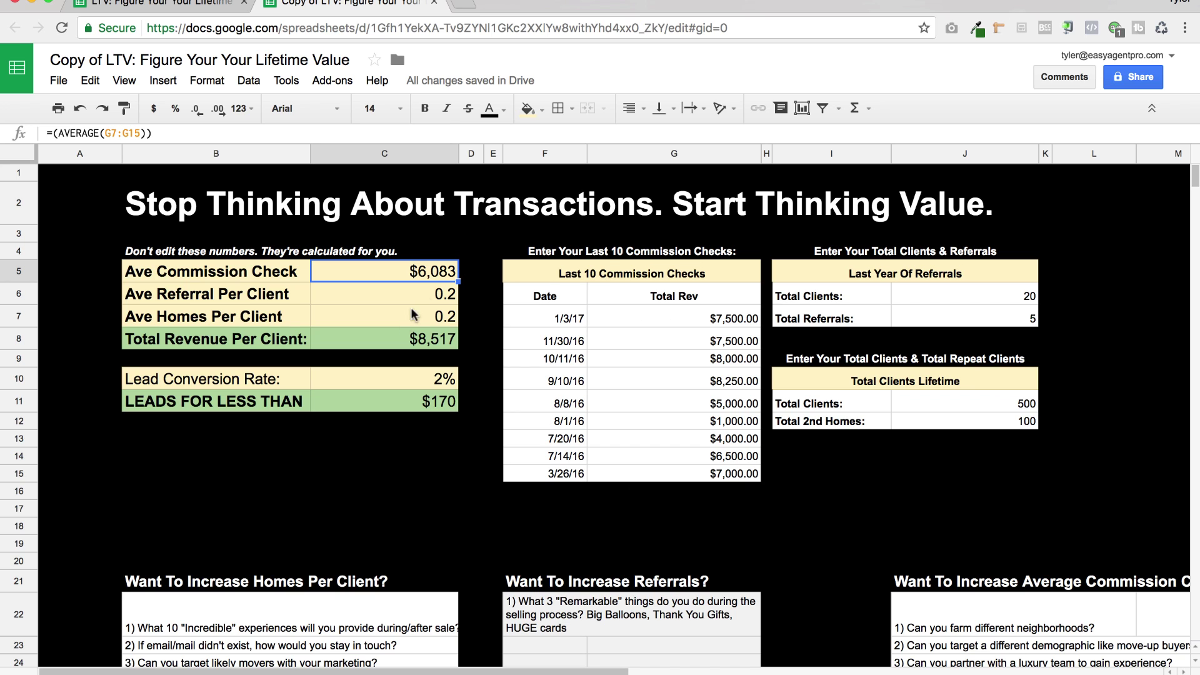
Change the Lead Conversion Rate from 2% to 1%
click(268, 381)
click(378, 385)
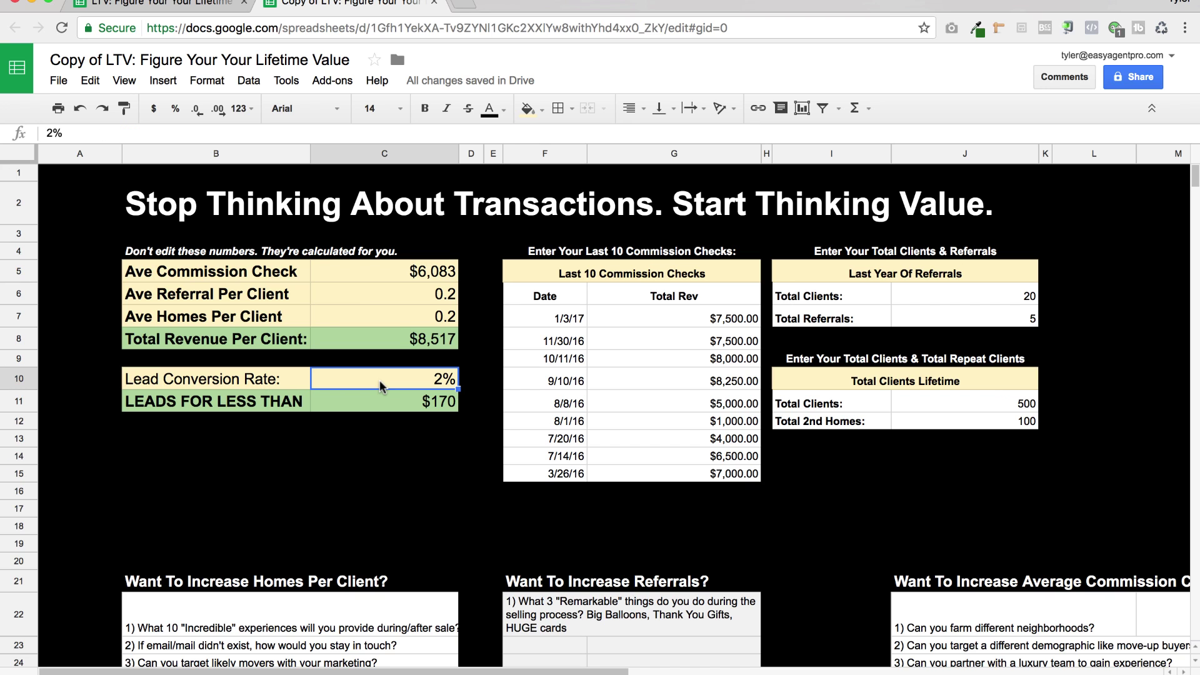
text(1)
key(Return)
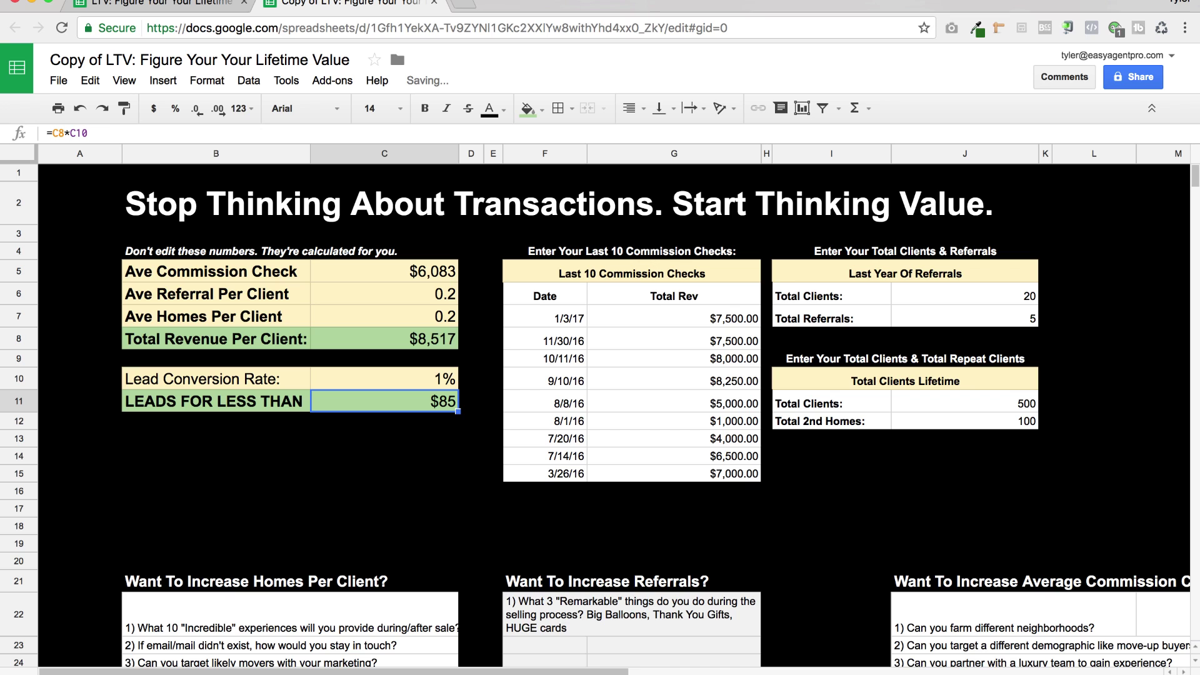
click(418, 384)
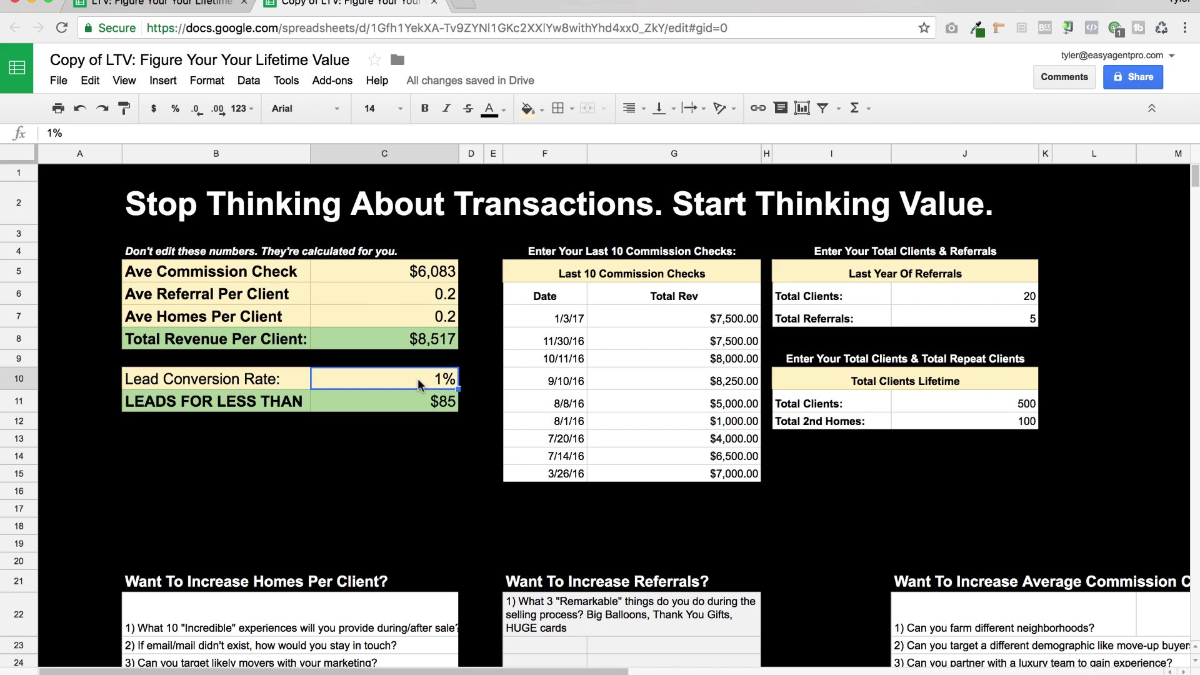
Inspect the LEADS FOR LESS THAN formula and copy its label toward the empty row below
click(426, 412)
click(244, 387)
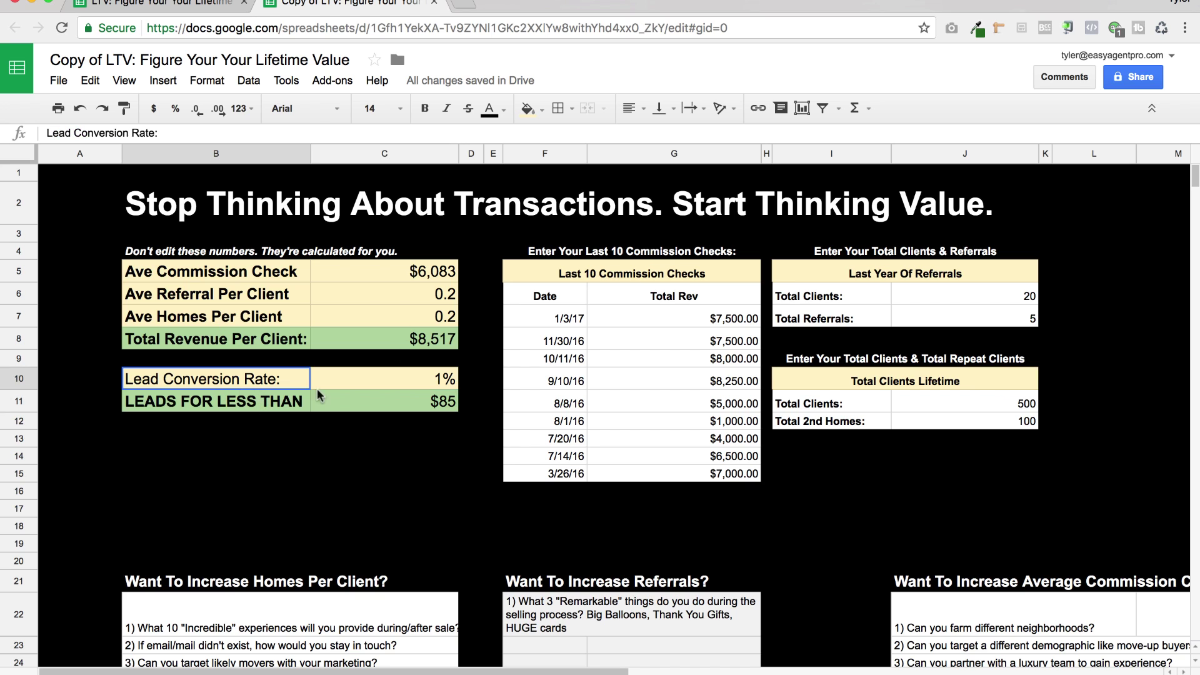
click(362, 393)
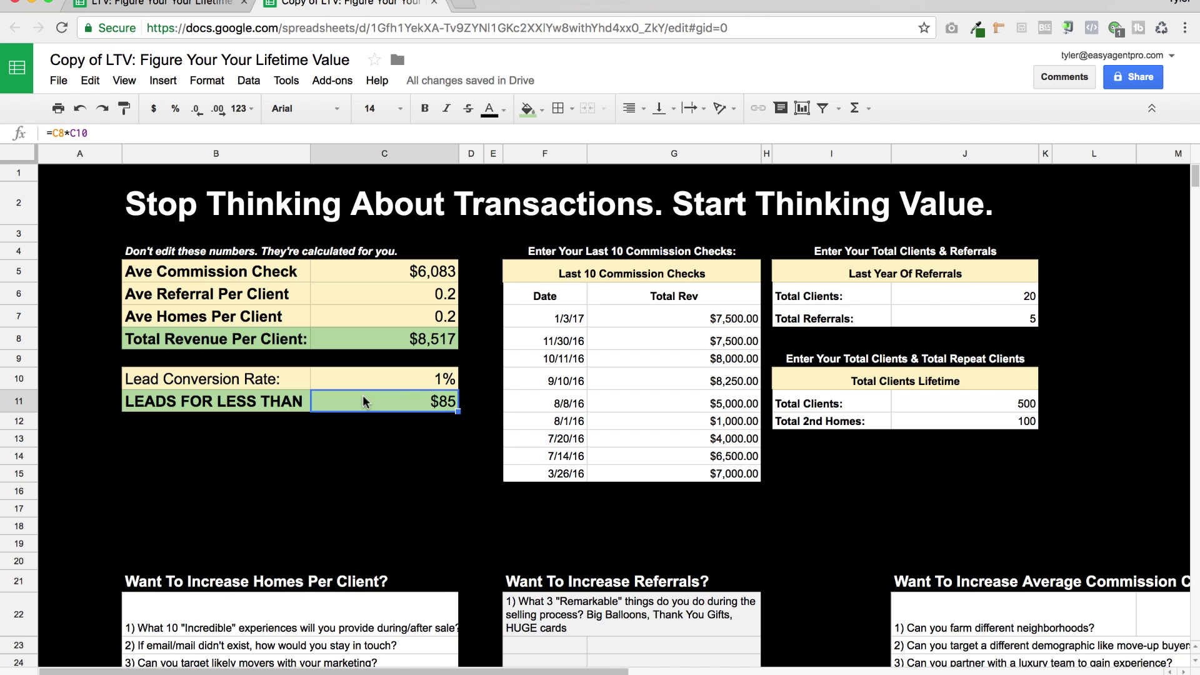
click(267, 403)
key(ctrl+c)
click(266, 421)
key(ctrl+c)
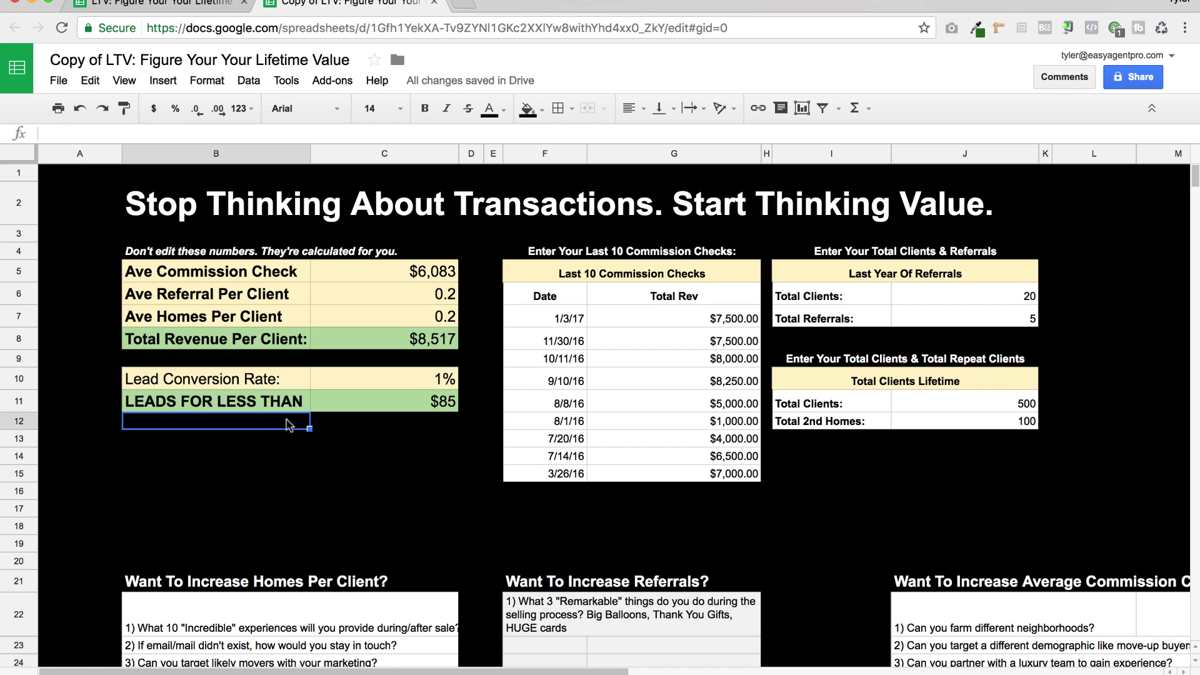
drag(280, 401, 394, 406)
click(324, 437)
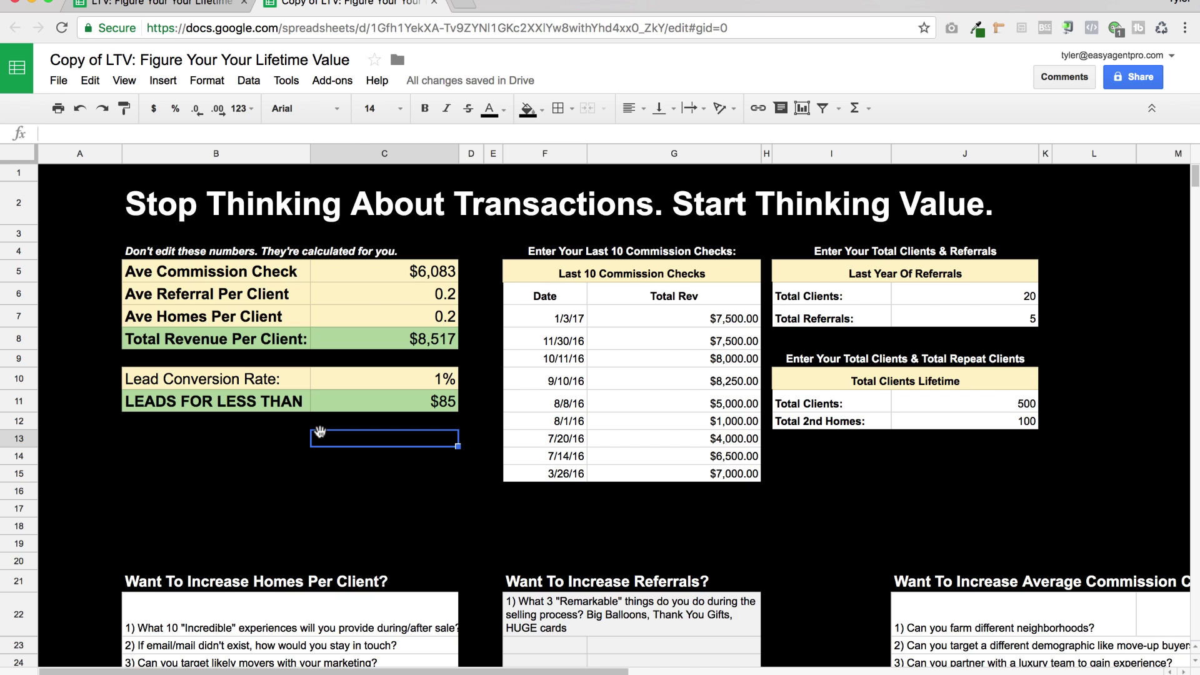
drag(298, 426, 333, 427)
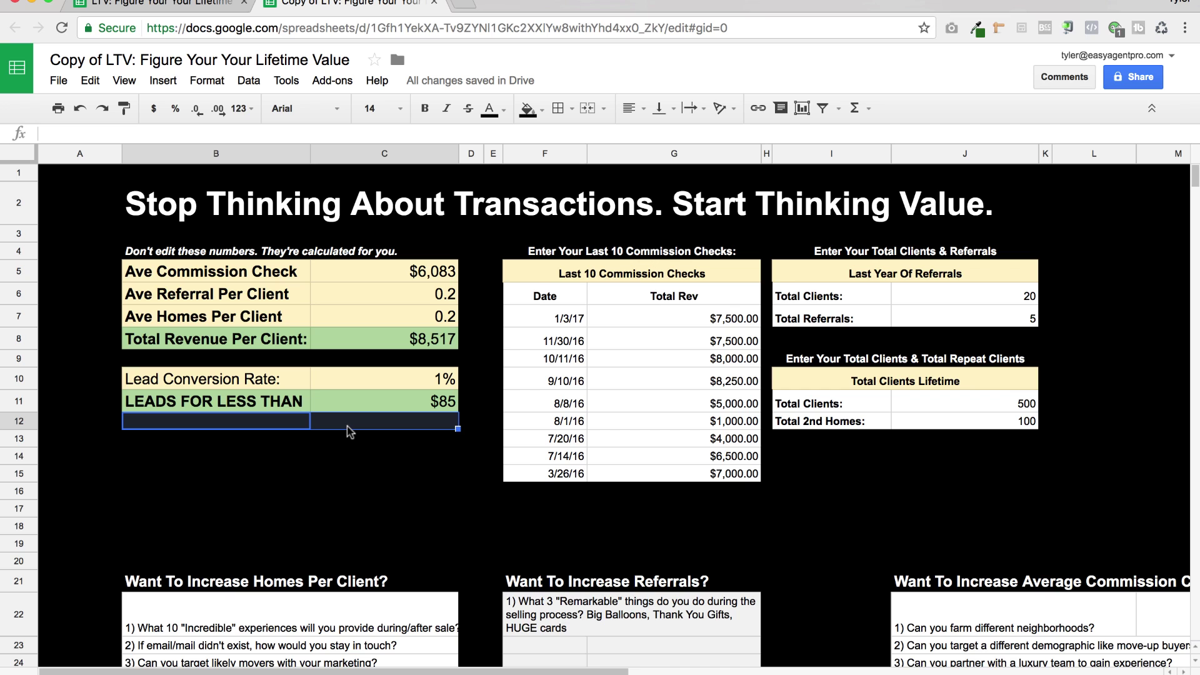
click(390, 410)
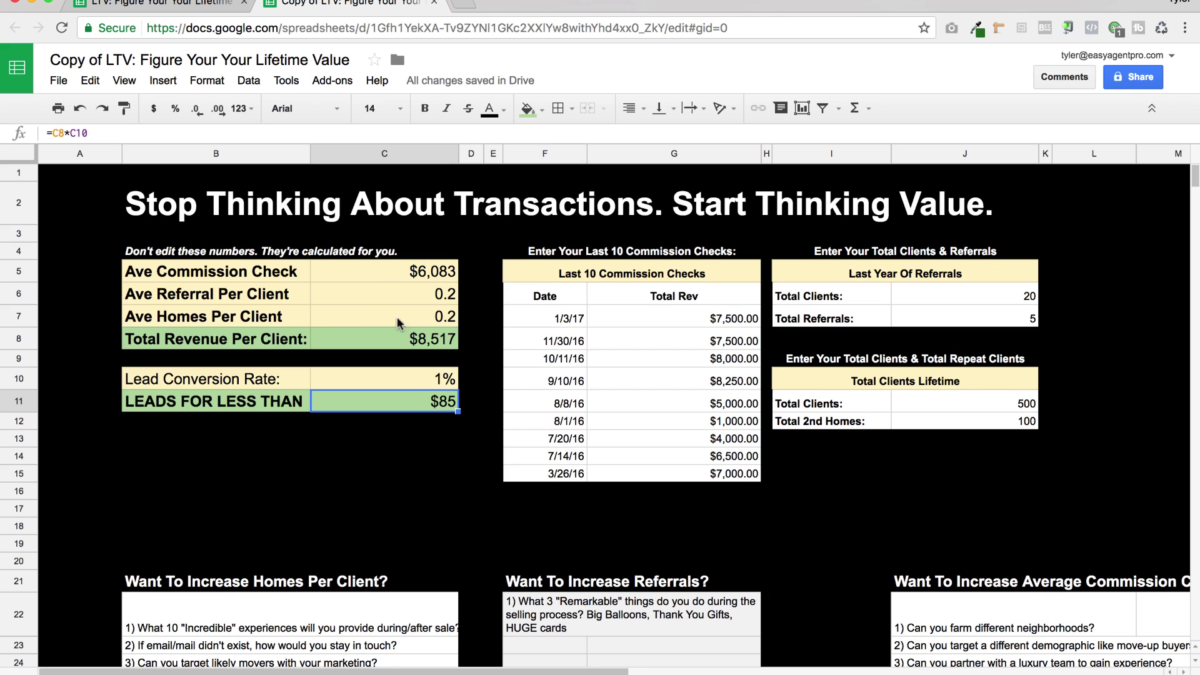
Try conversion rates of 0.5 and .05, formatting the rate cell as a percentage
click(398, 380)
text(0.5)
key(Return)
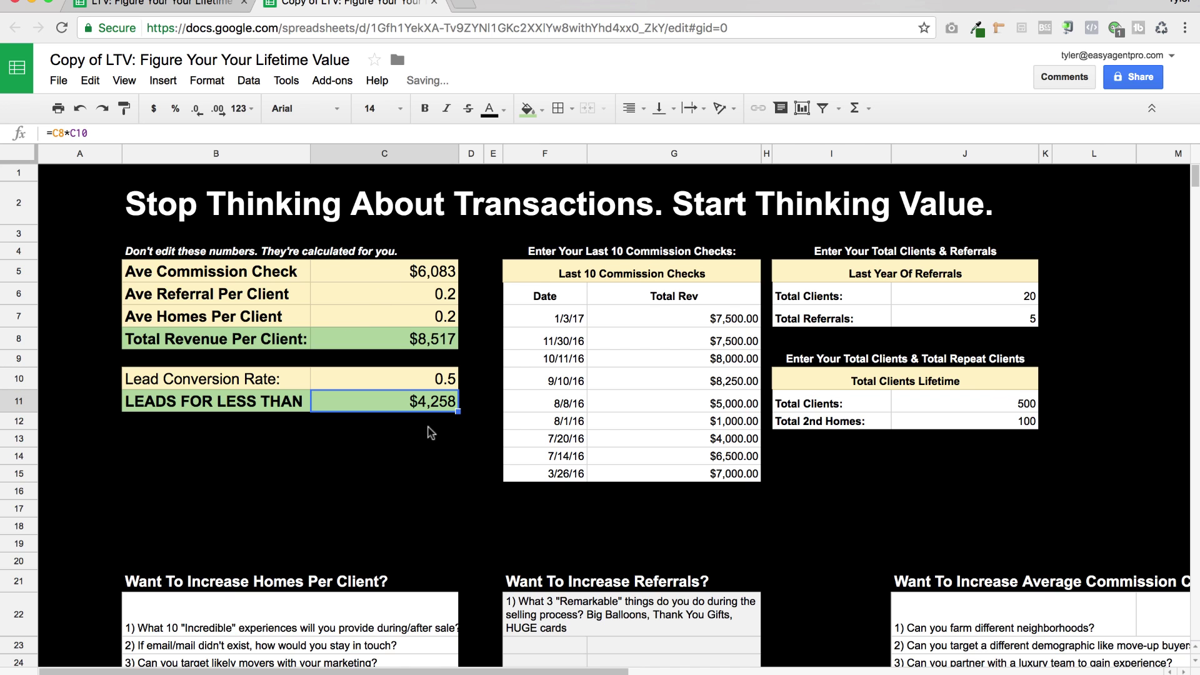
click(447, 380)
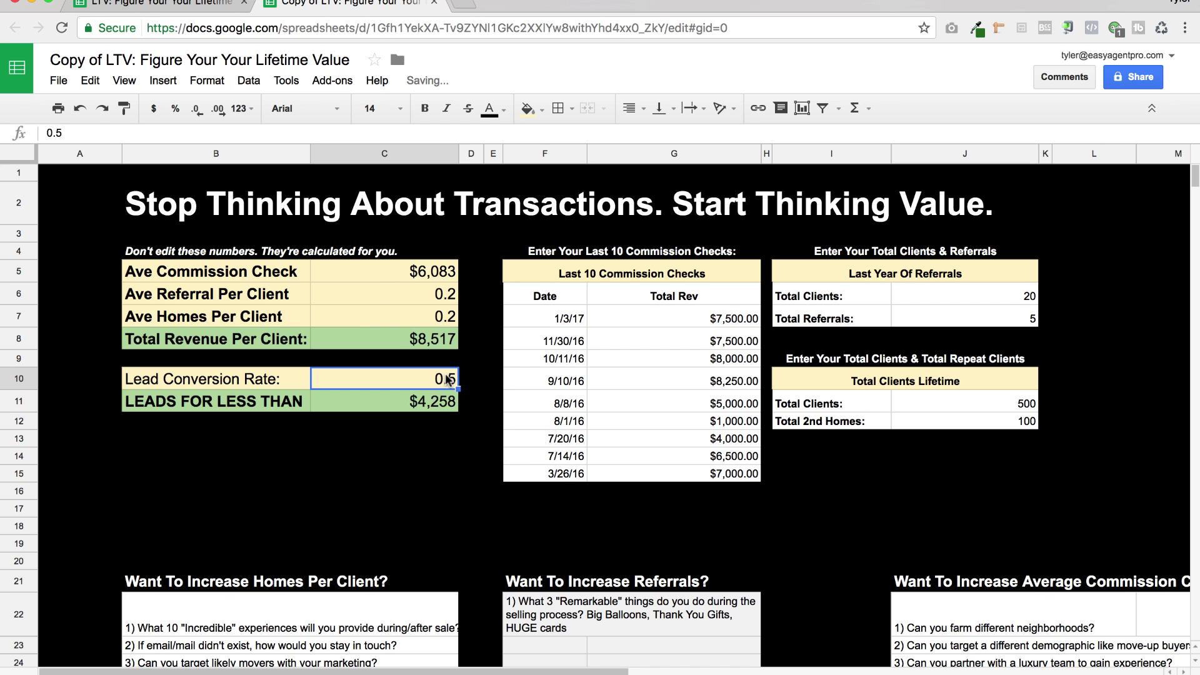
click(176, 109)
text(.)
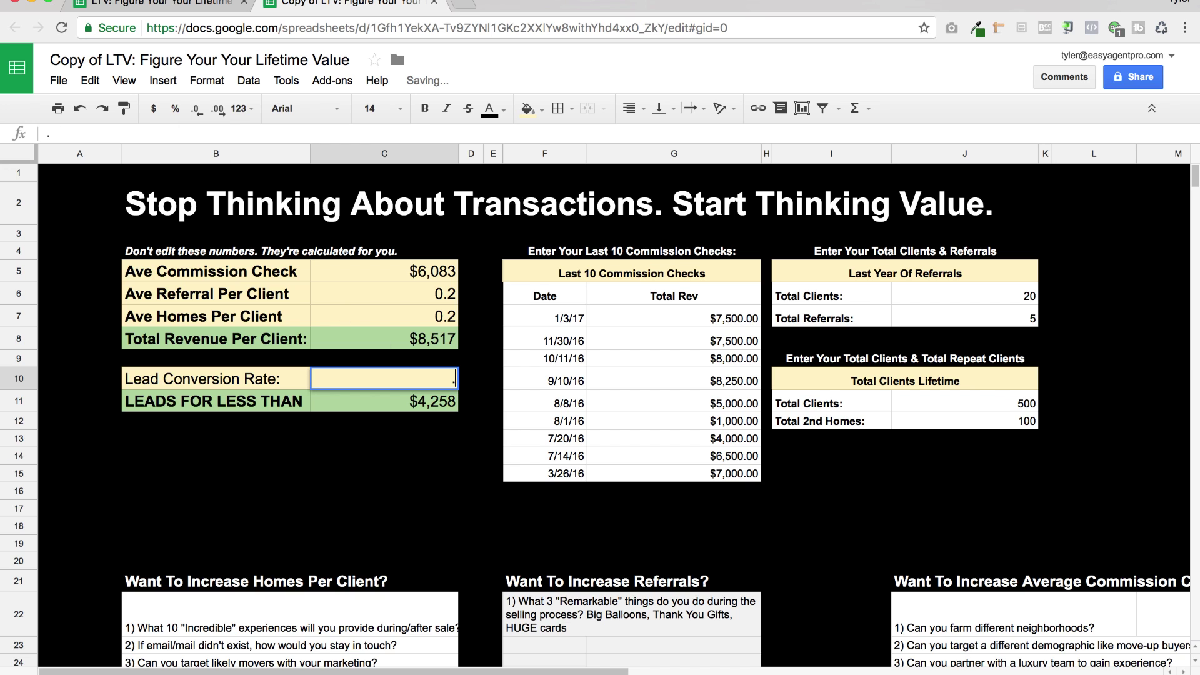
text(05)
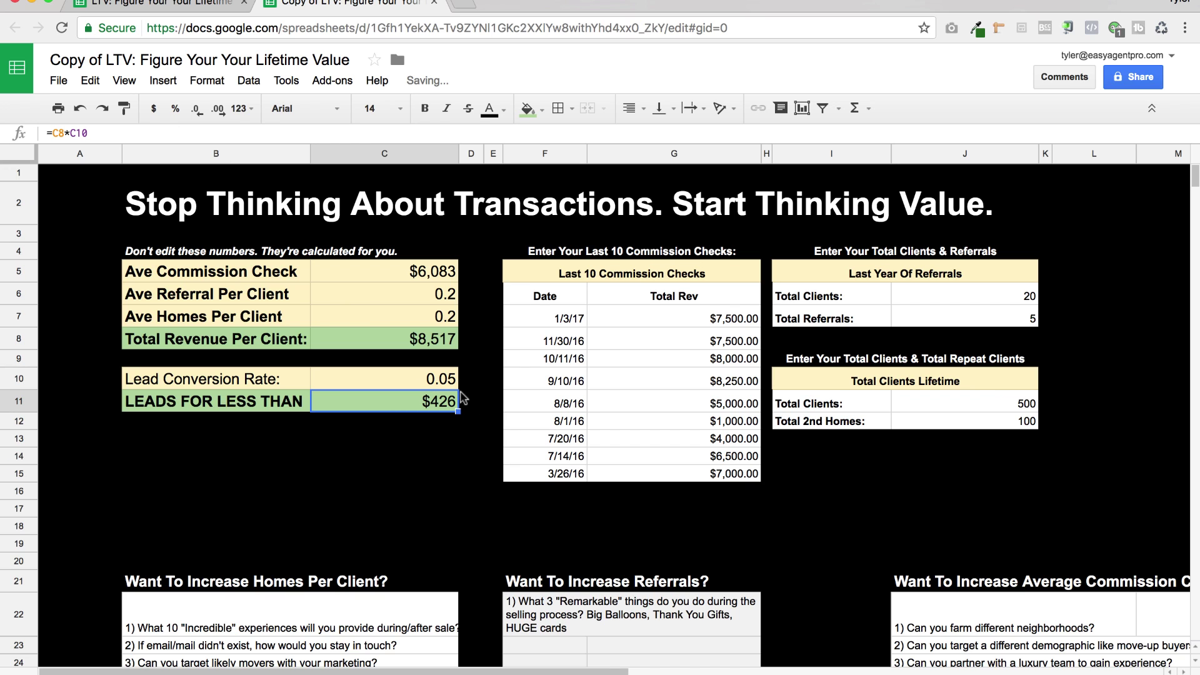
click(439, 384)
click(175, 108)
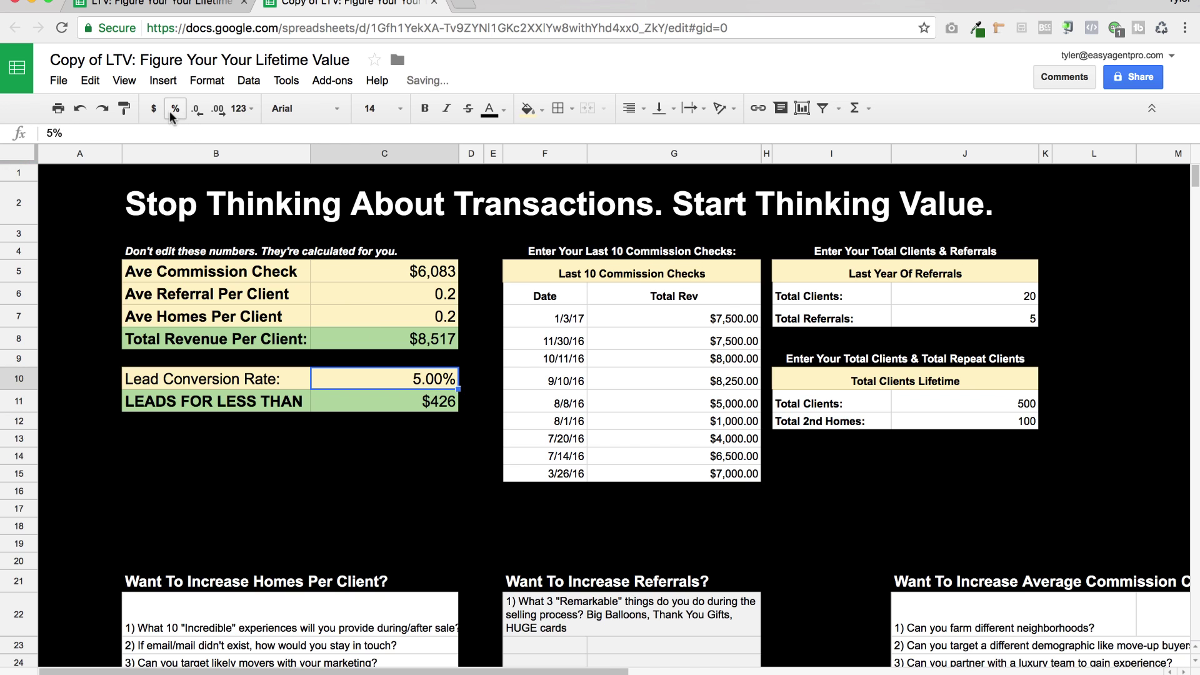
text(.5)
key(Return)
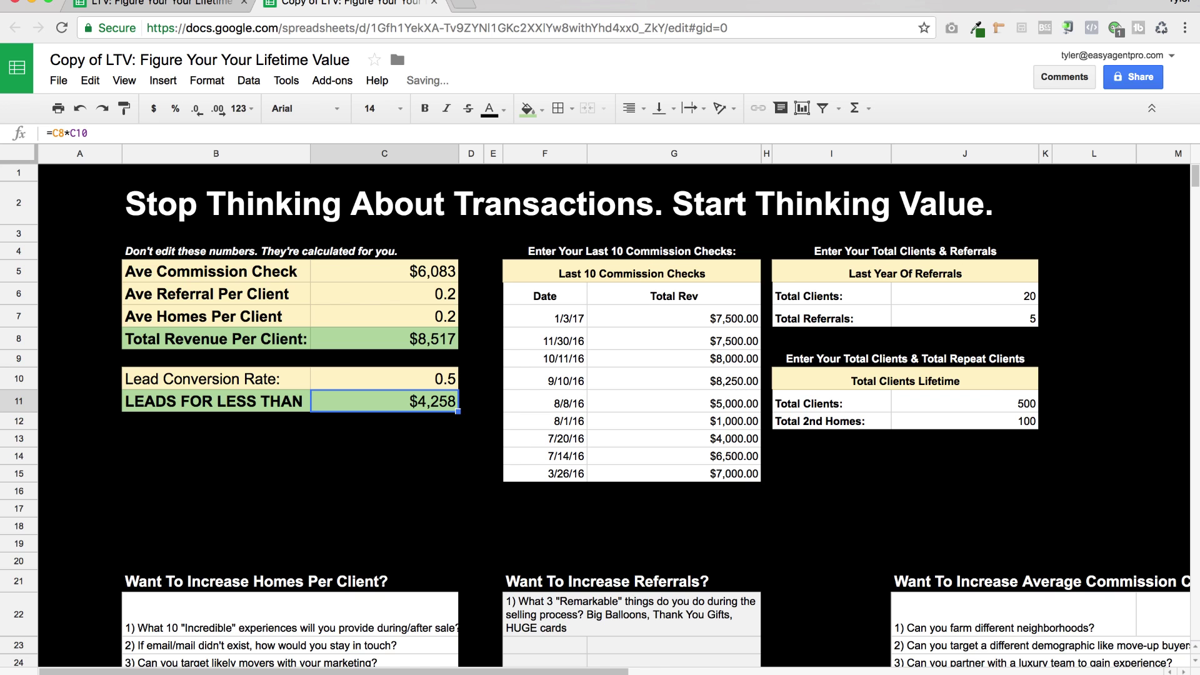
Set the conversion rate to 0.05, then 0.005, and check the formula behind the $43 result
click(451, 383)
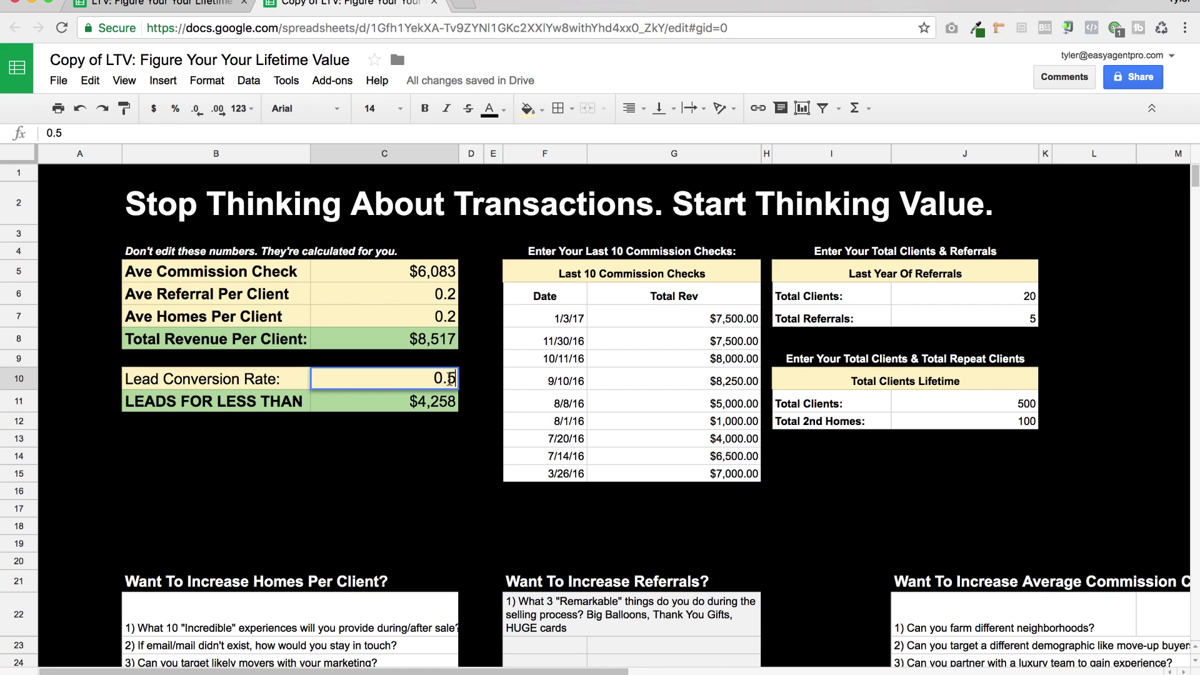
text(0.05)
key(Return)
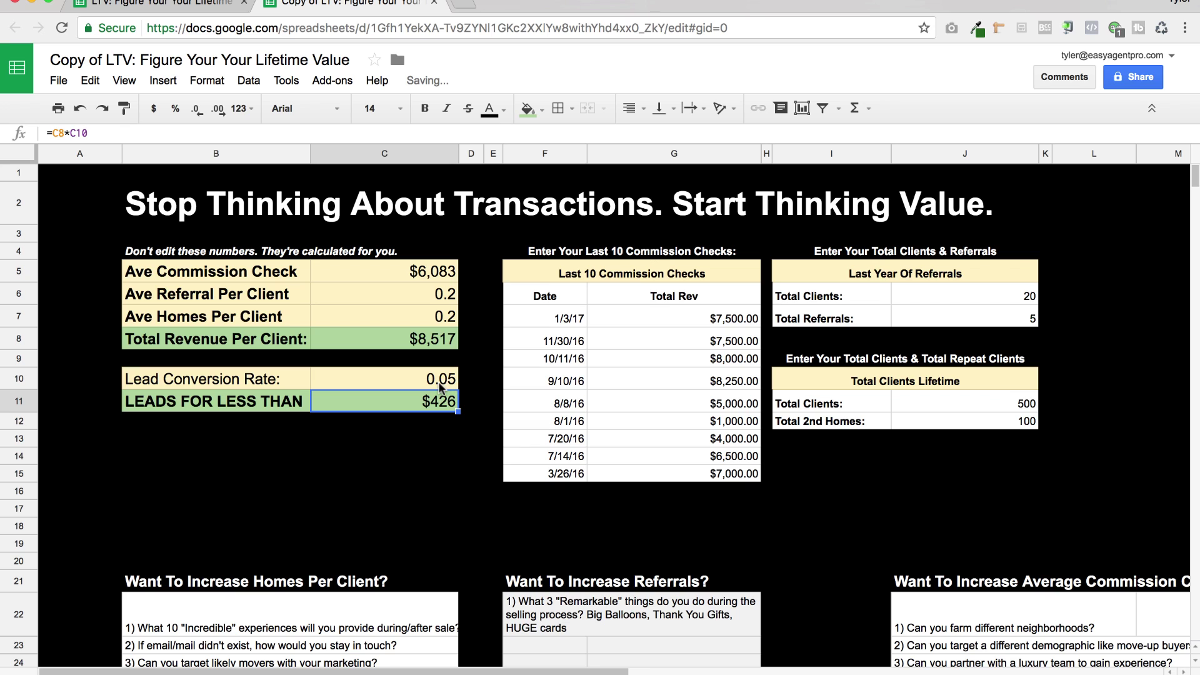
click(446, 381)
text(0.005)
key(Return)
click(479, 410)
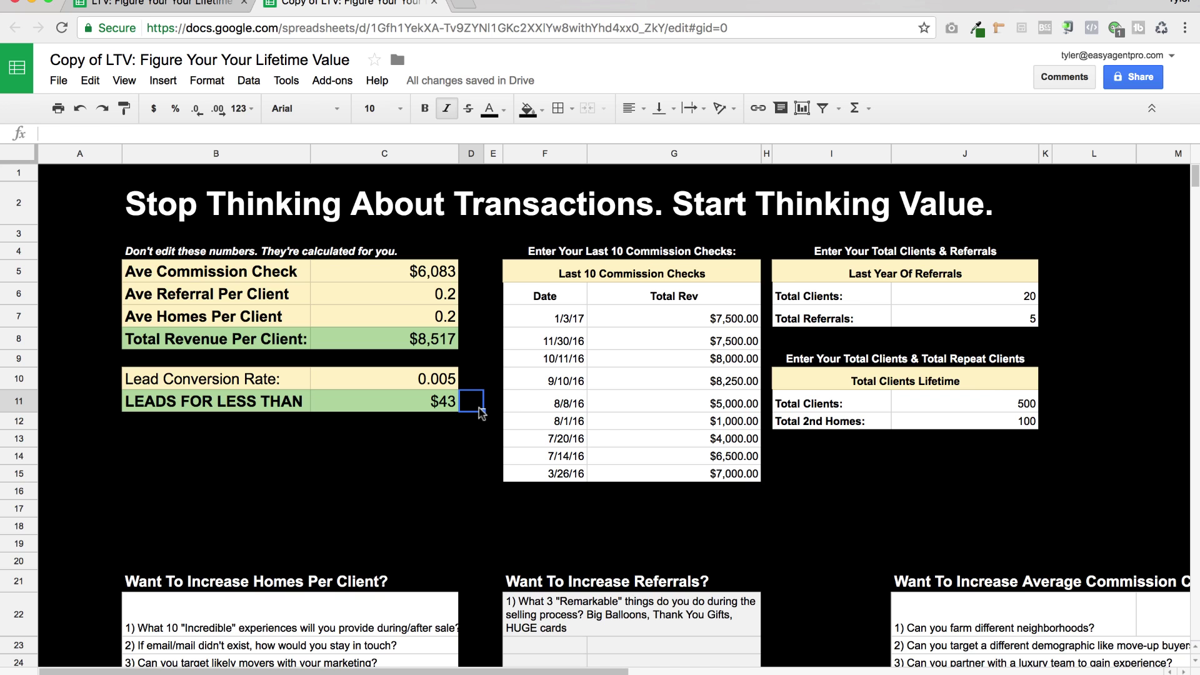
click(436, 405)
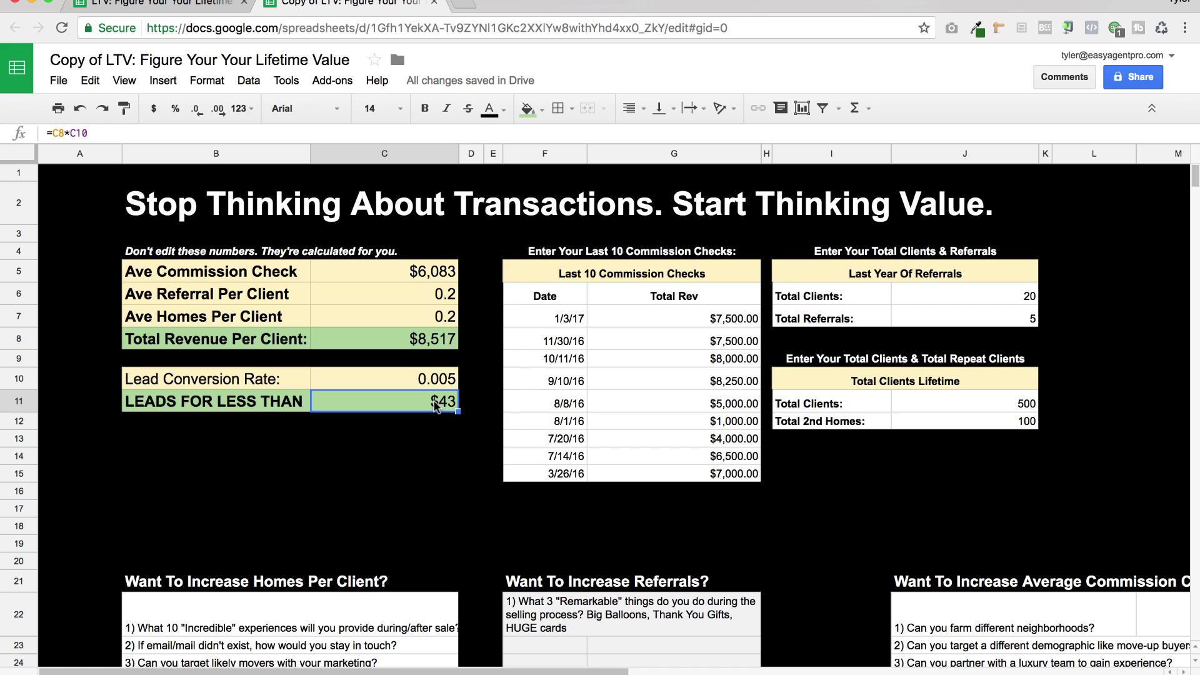
click(410, 278)
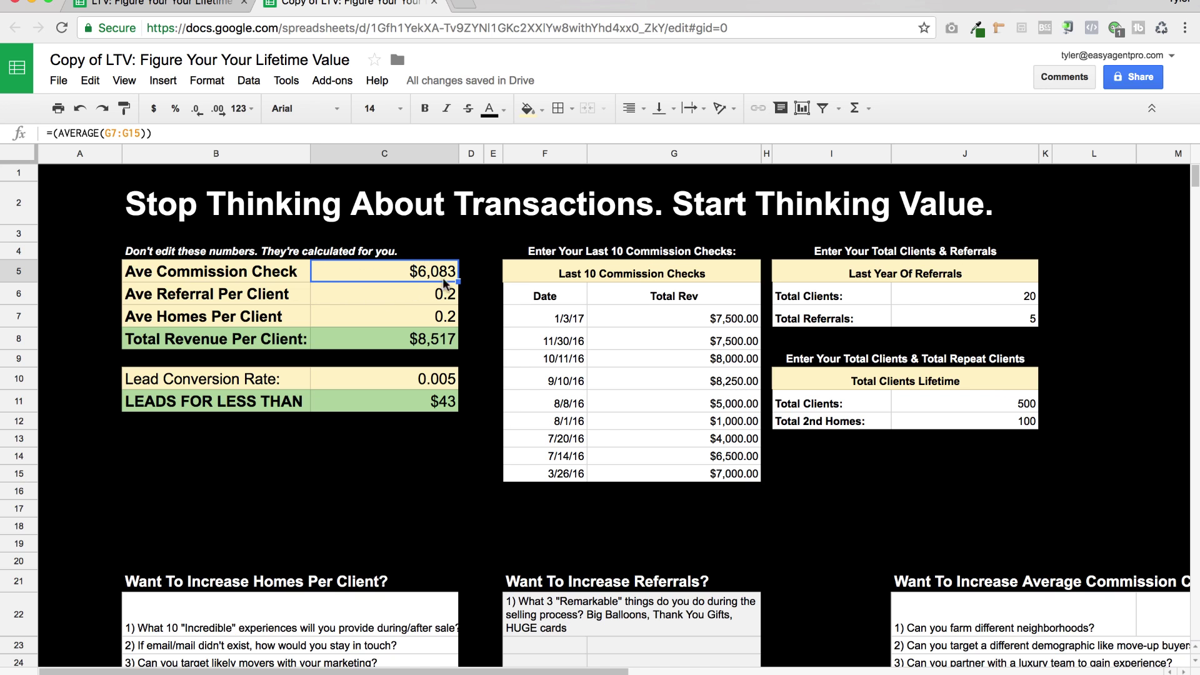
key(super+space)
text(6000/30)
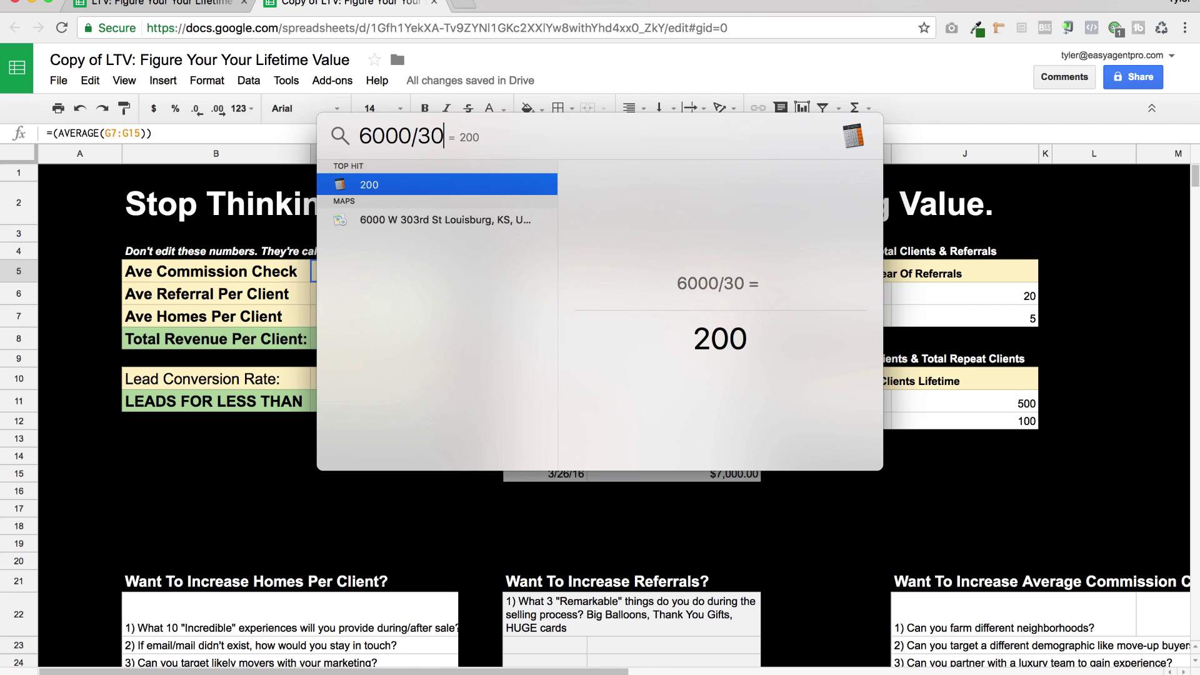
key(Escape)
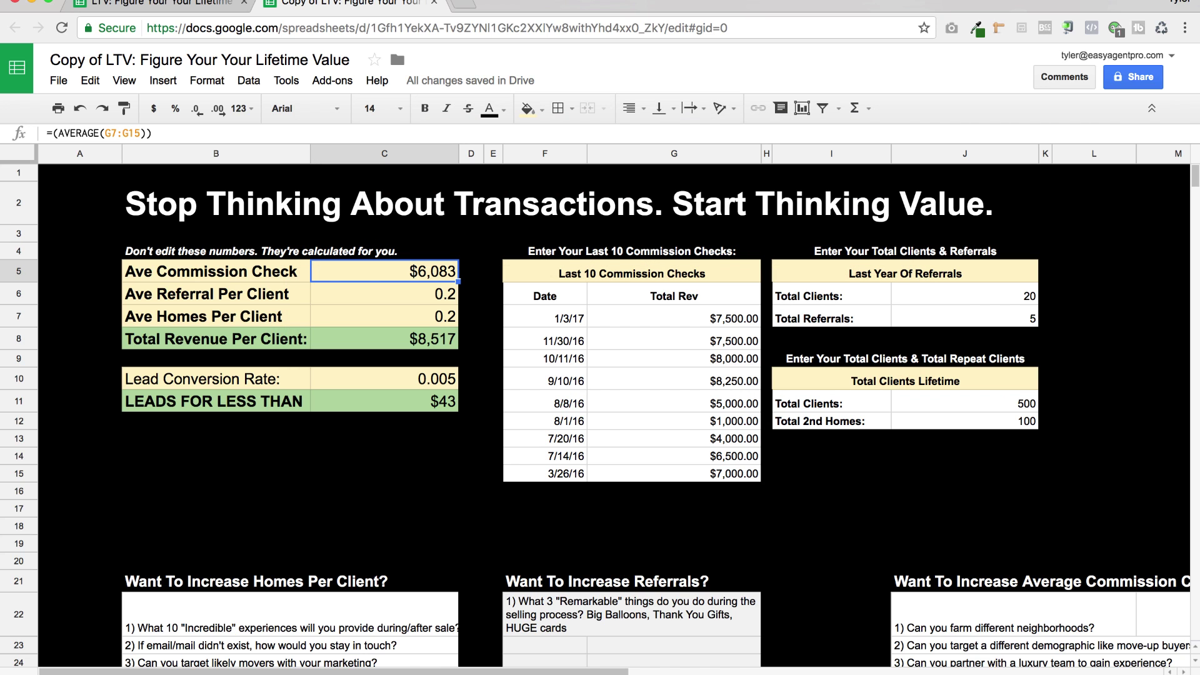
key(super+space)
text(6000/30)
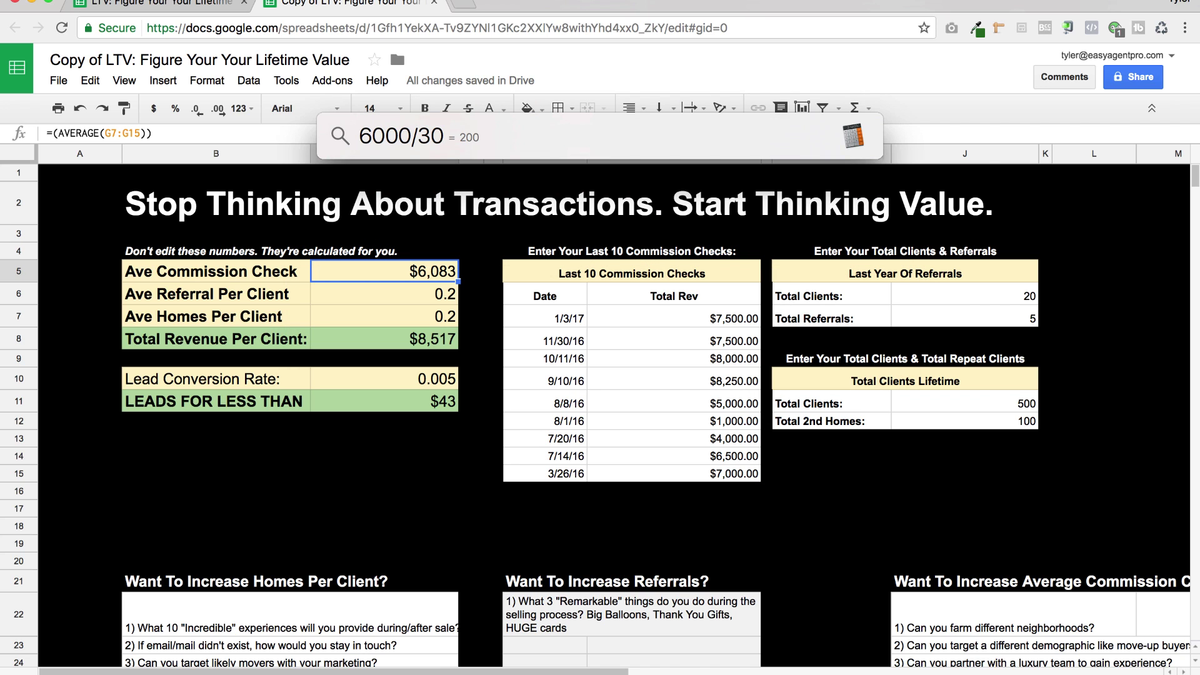
key(Escape)
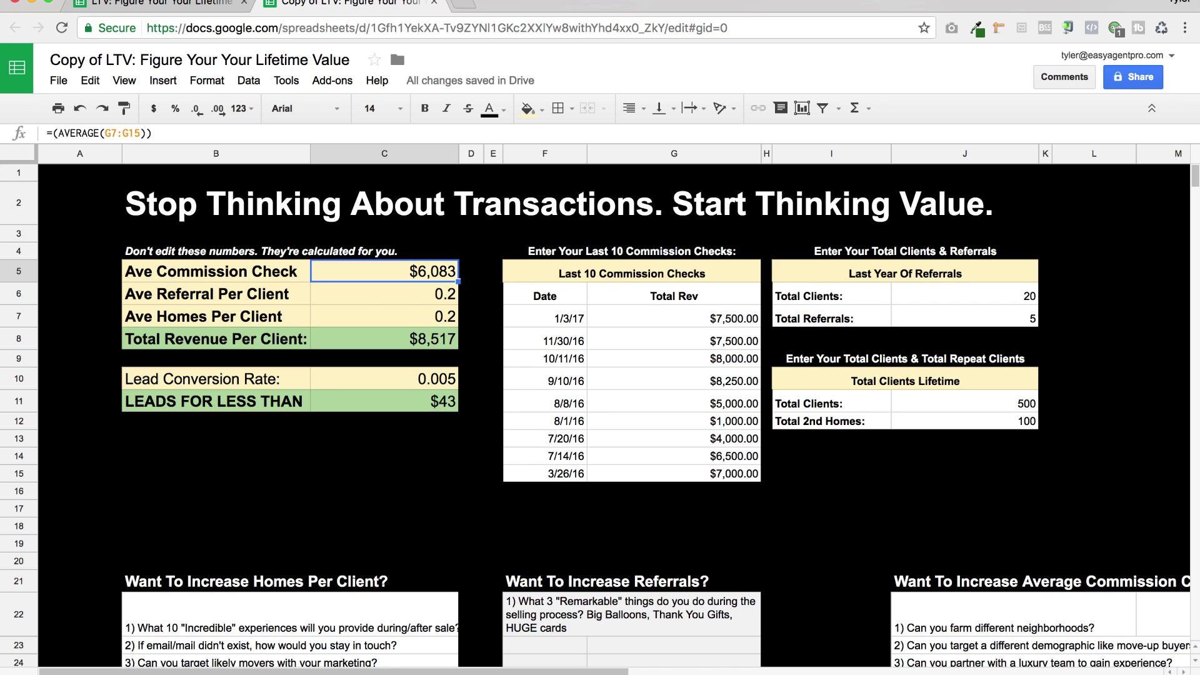
click(447, 383)
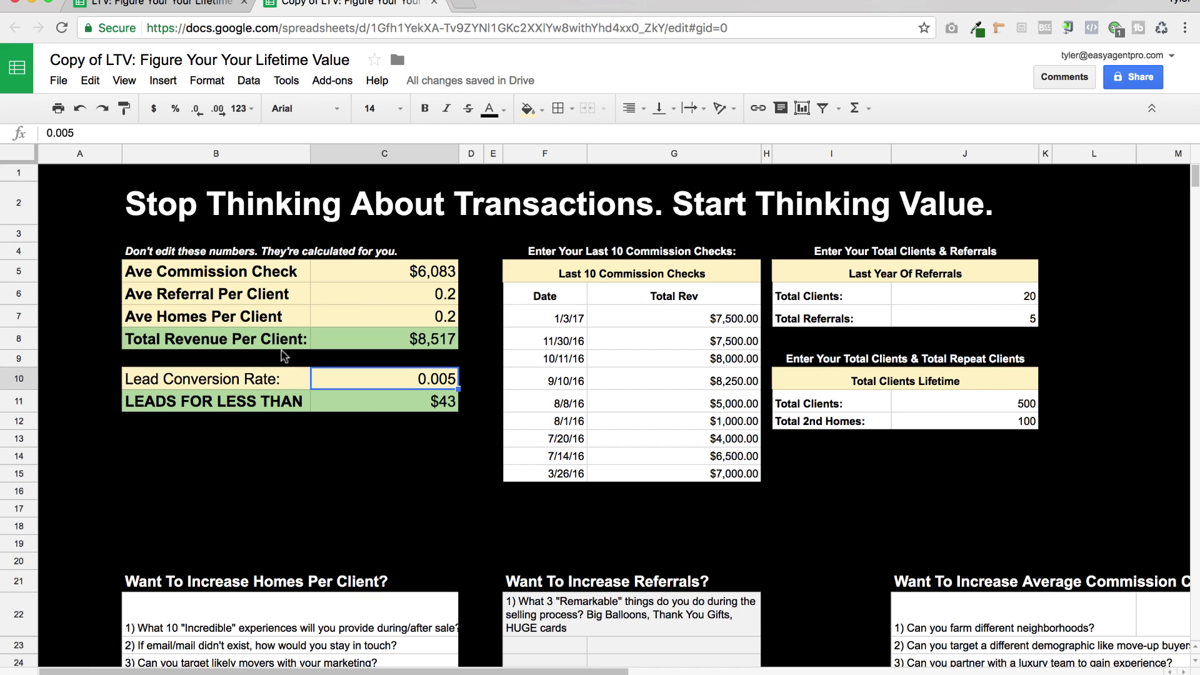
click(379, 280)
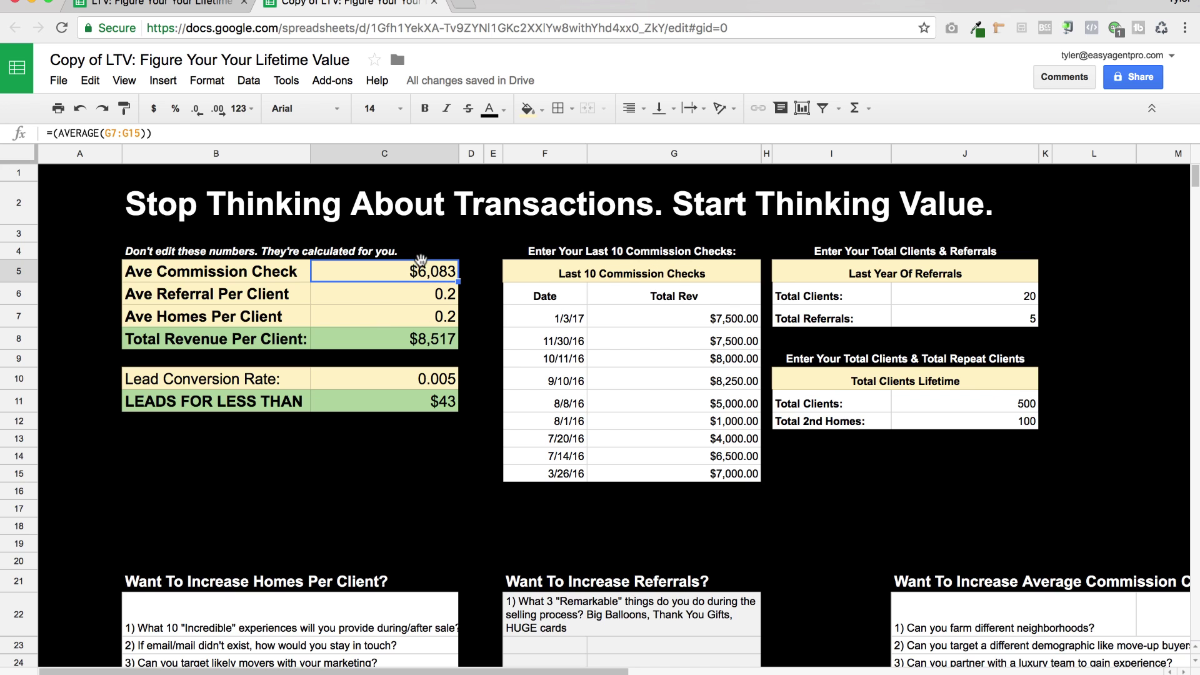
click(449, 384)
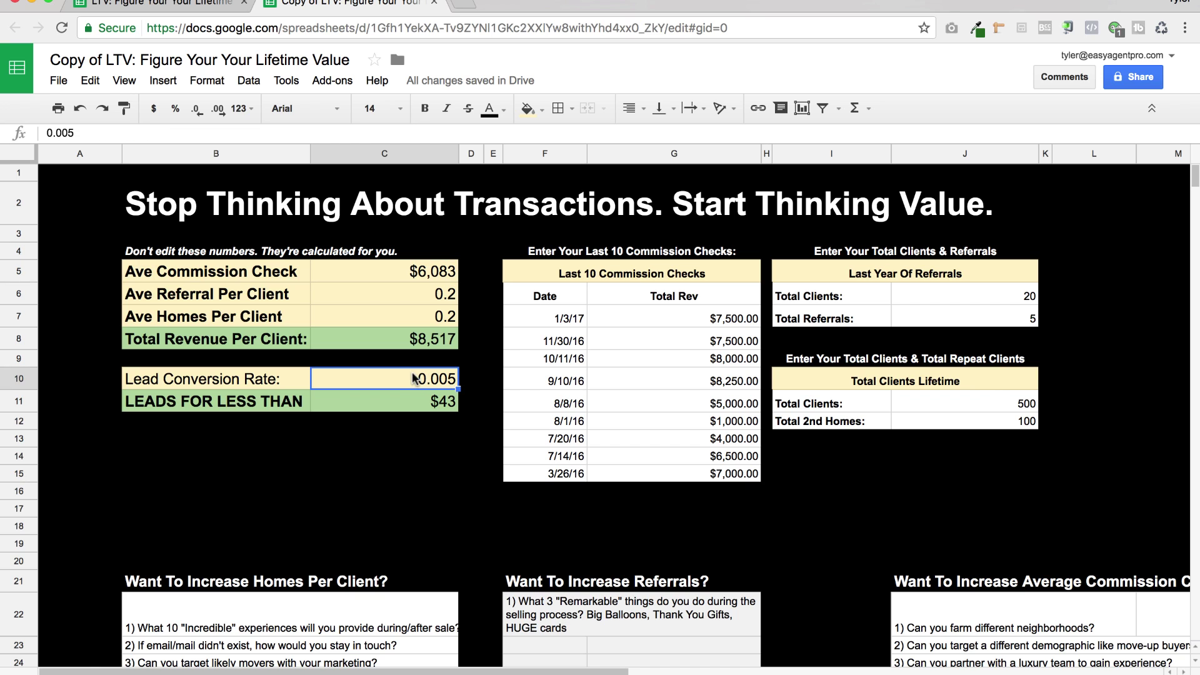
click(422, 408)
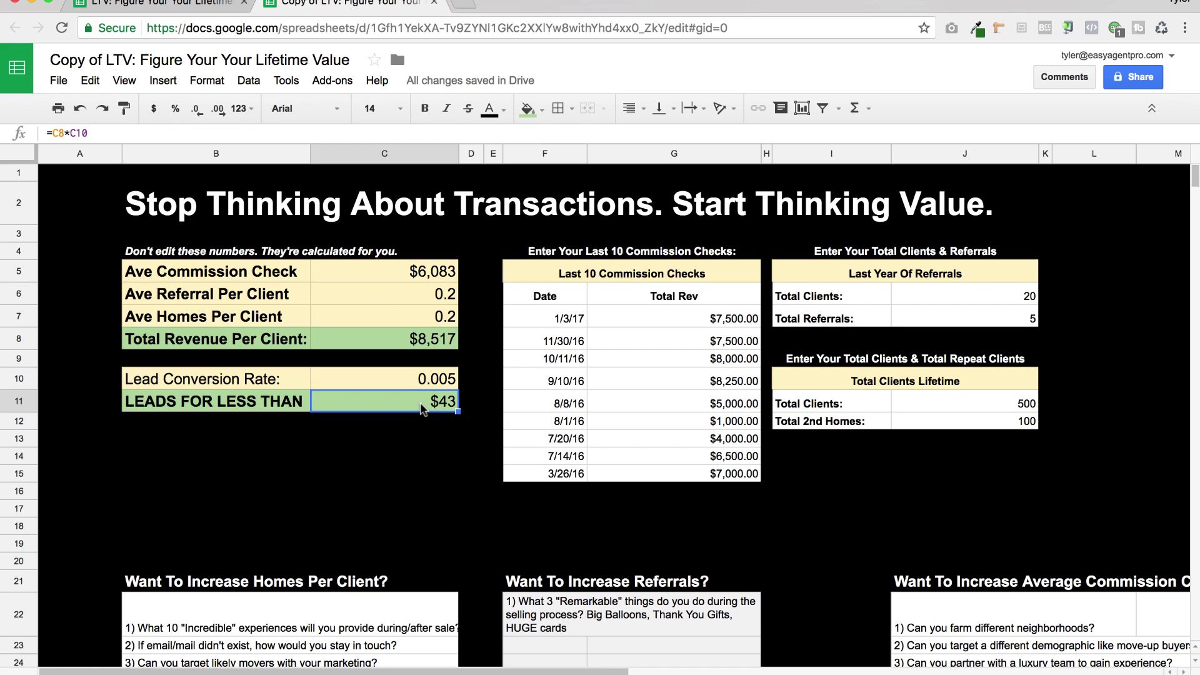
click(404, 424)
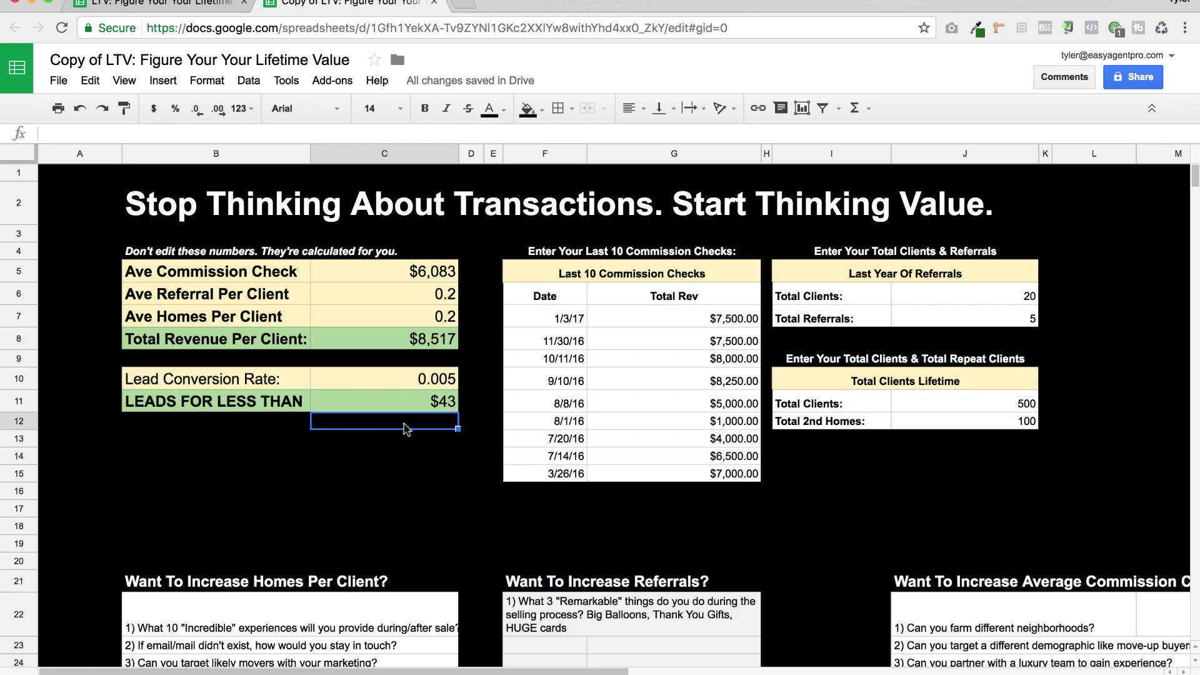
double_click(399, 435)
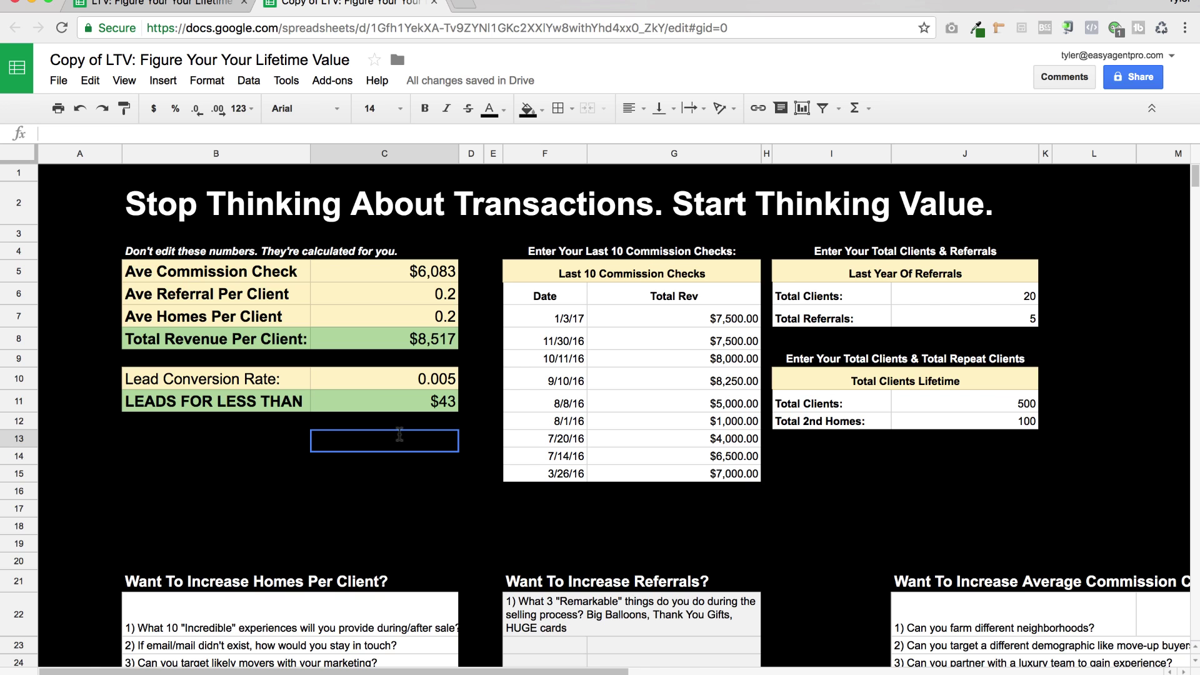
Fill the empty block B13:C14 with light yellow
drag(260, 446, 398, 464)
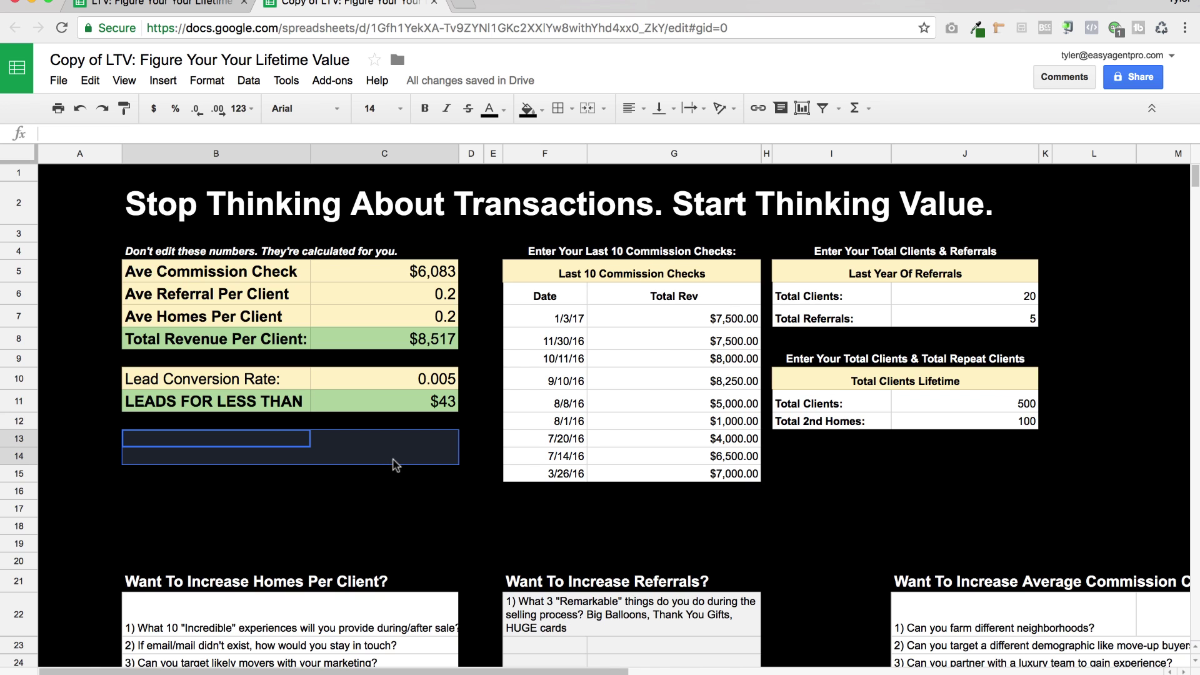
click(528, 113)
click(581, 201)
click(381, 394)
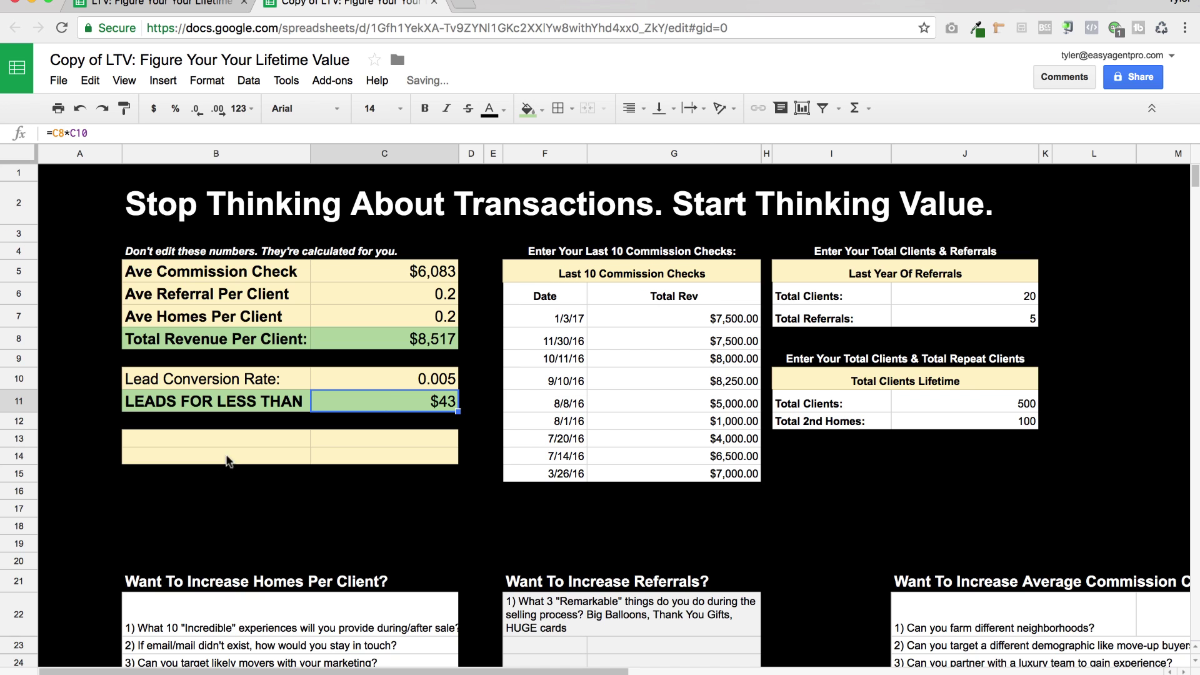
Enter 'Future Value Of Leads' with 199 in row 13 and 'NOW LEAD' with 1 in row 14
click(233, 441)
text(Fu)
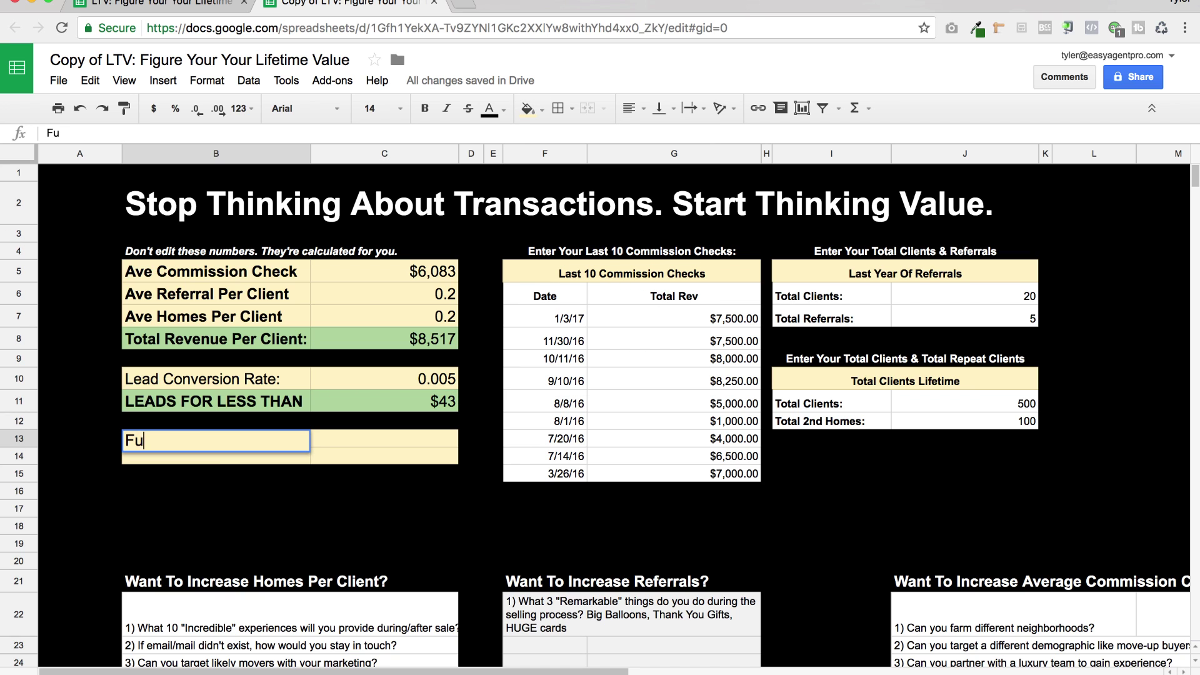
text(ture Value Of Leads)
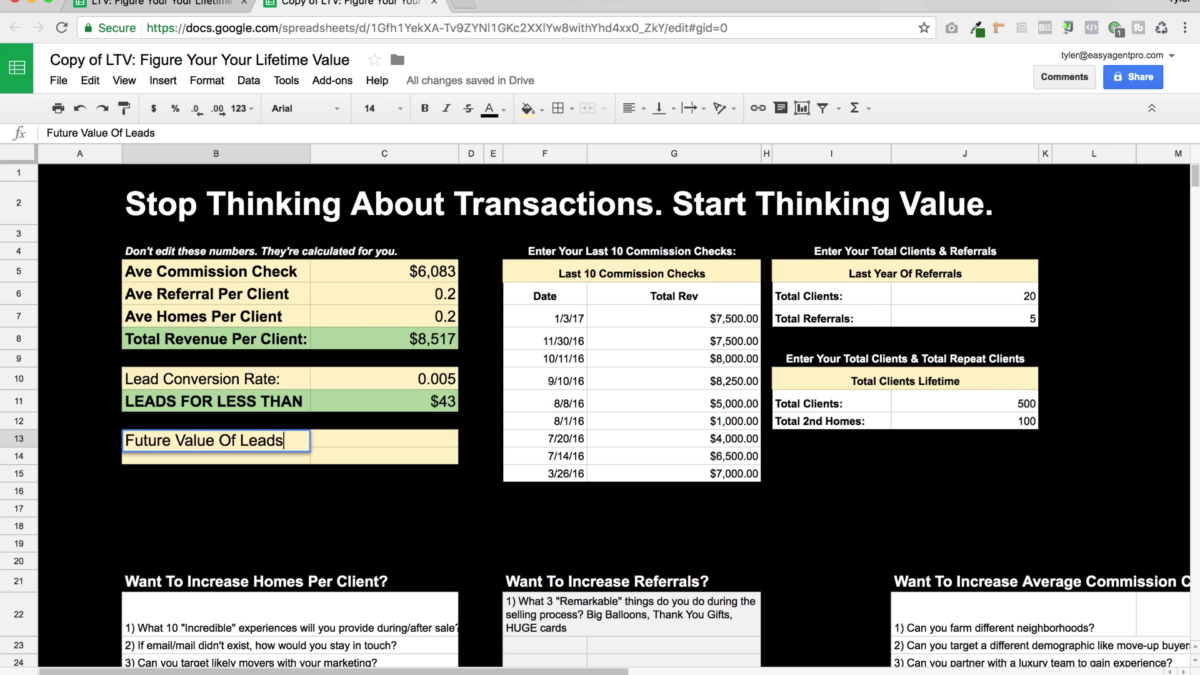
key(Tab)
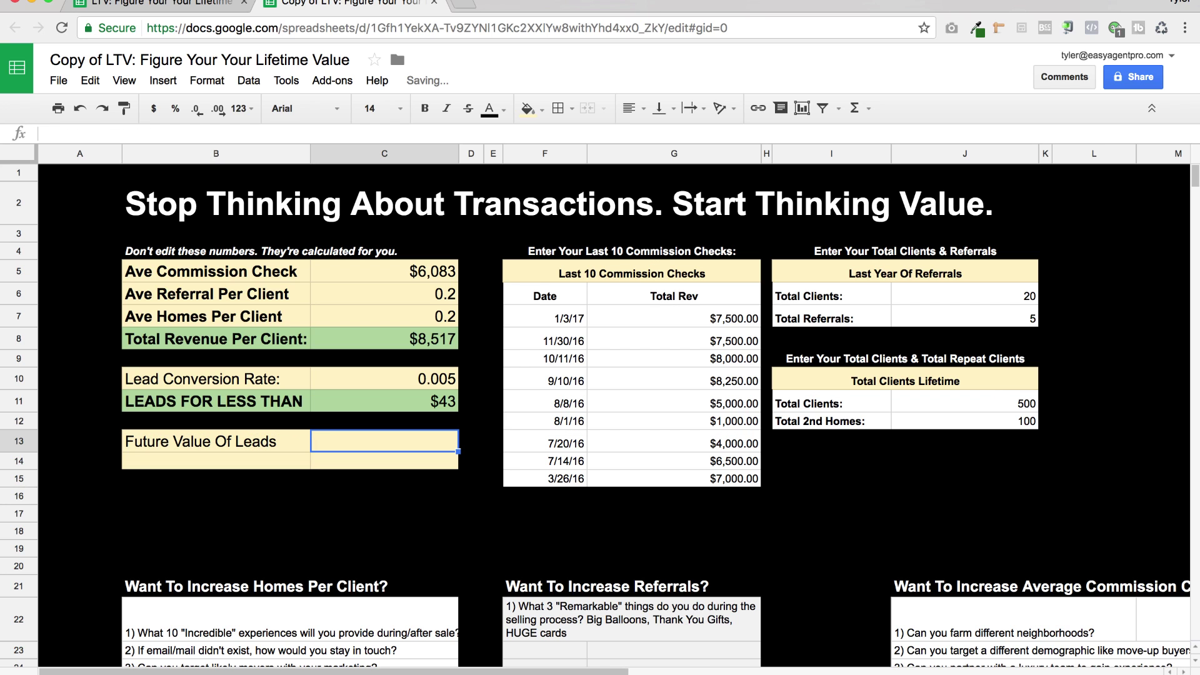
text(199)
key(Return)
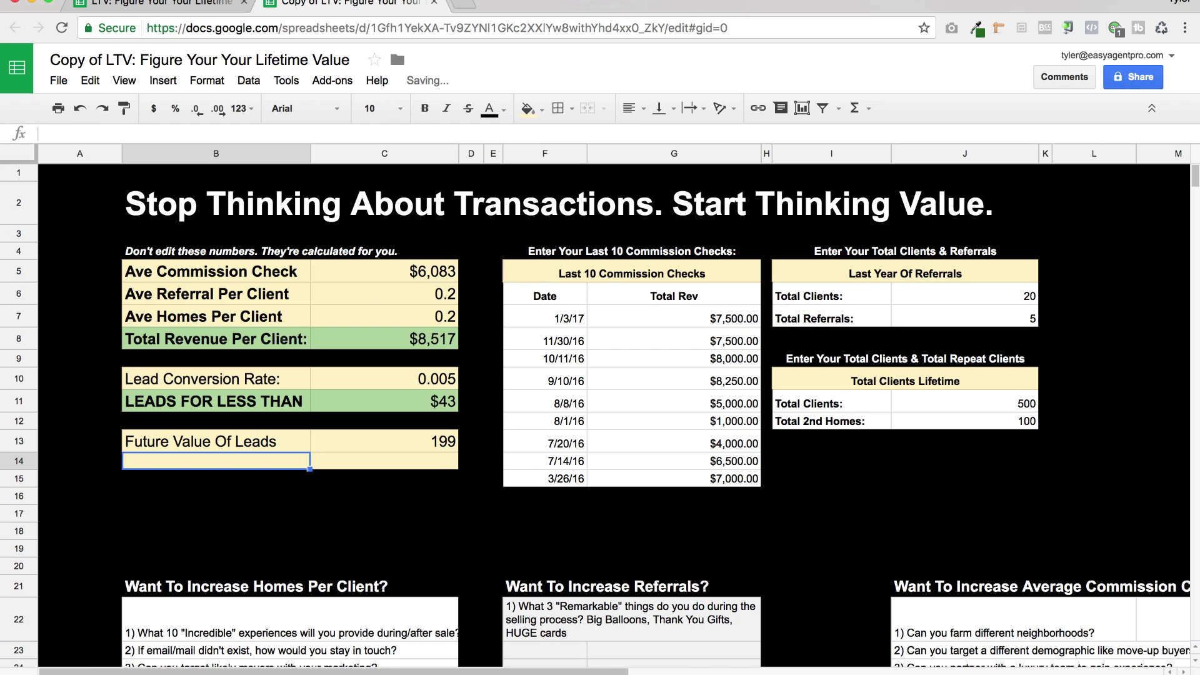
text(NOW LEAD)
key(Tab)
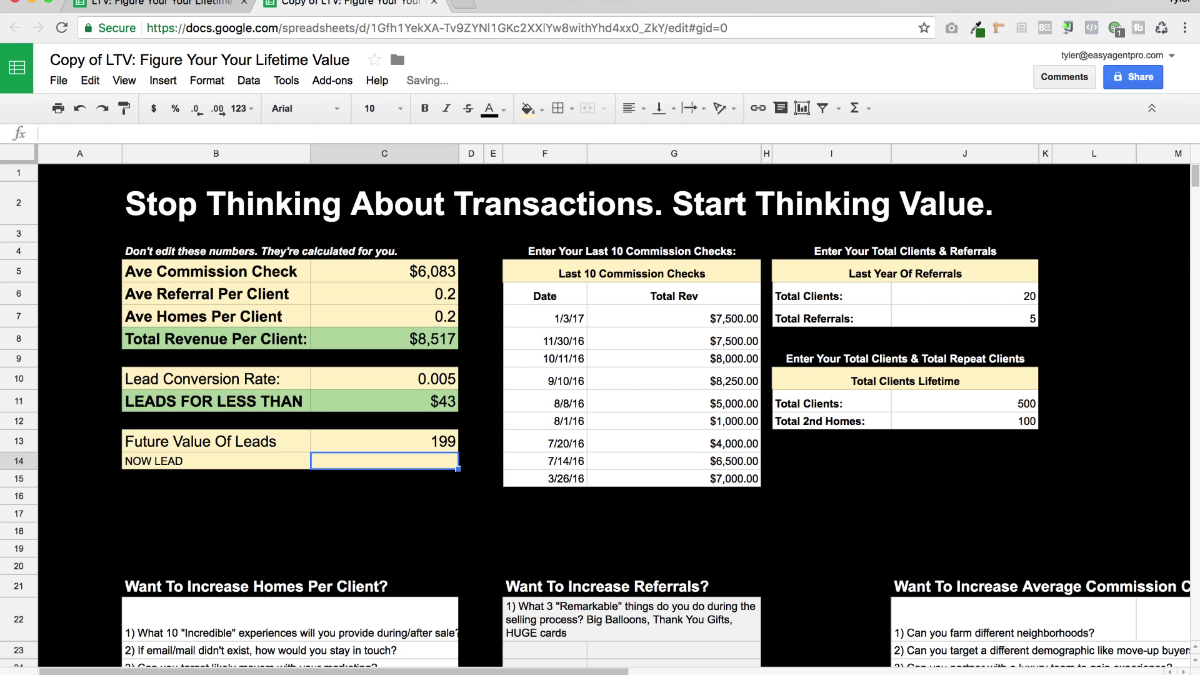
text(1)
key(Return)
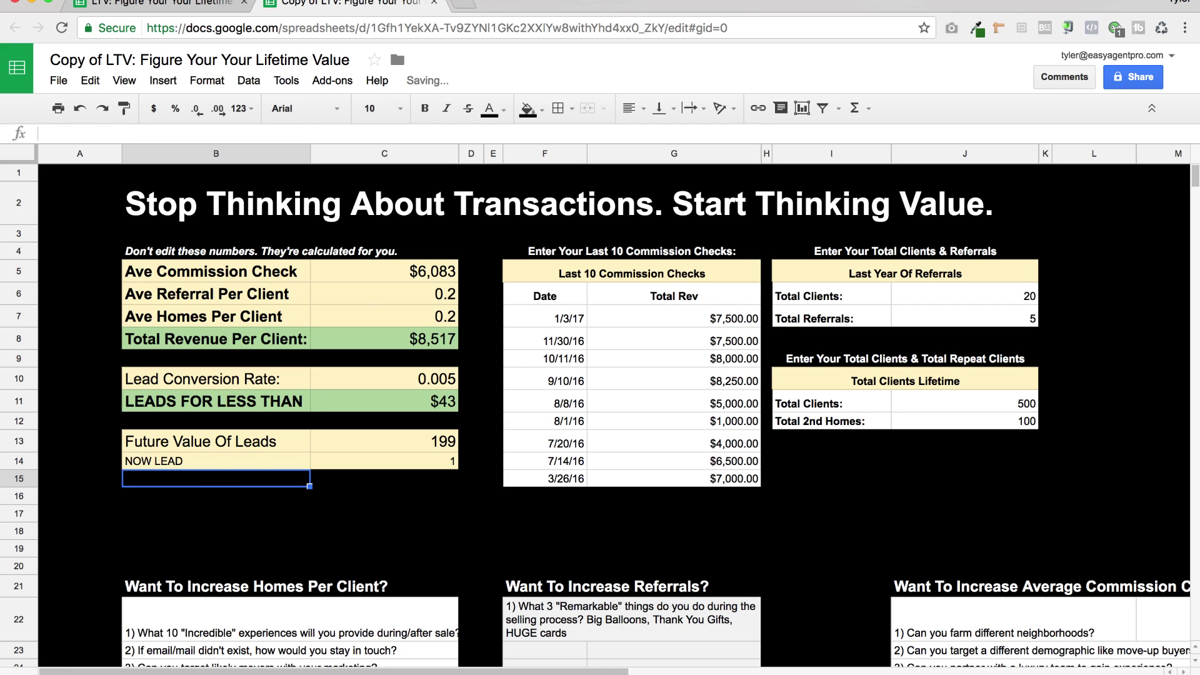